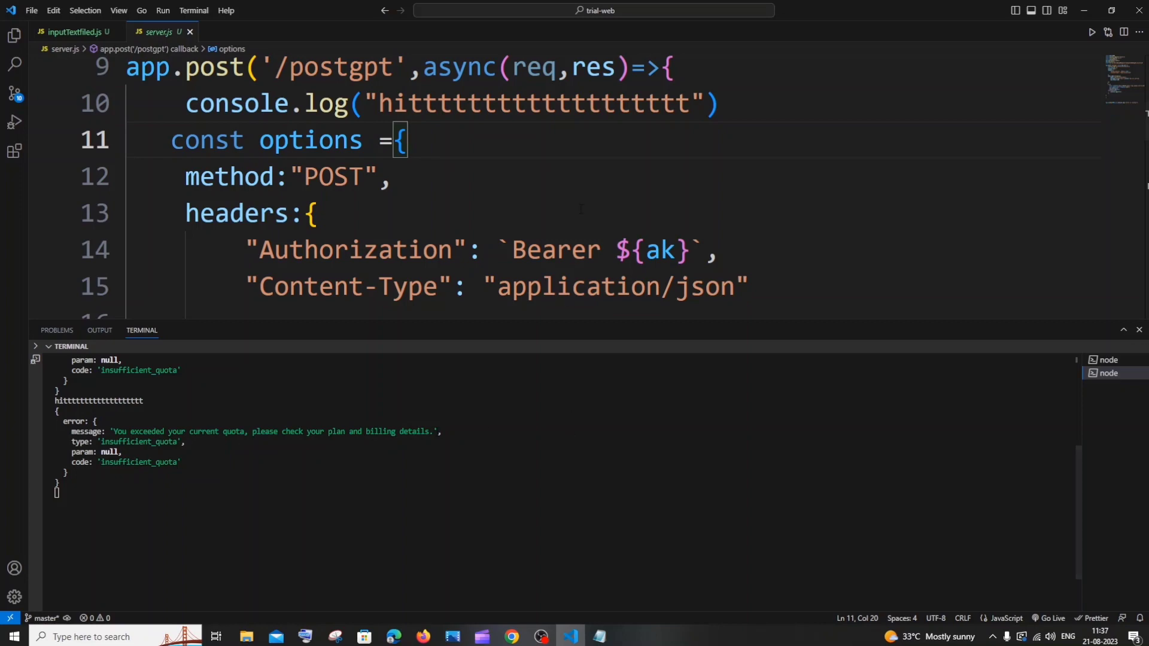
Review the note listing the quota-error fix, then return to the server code.
scroll(574, 179, "down", 2)
scroll(581, 208, "down", 5)
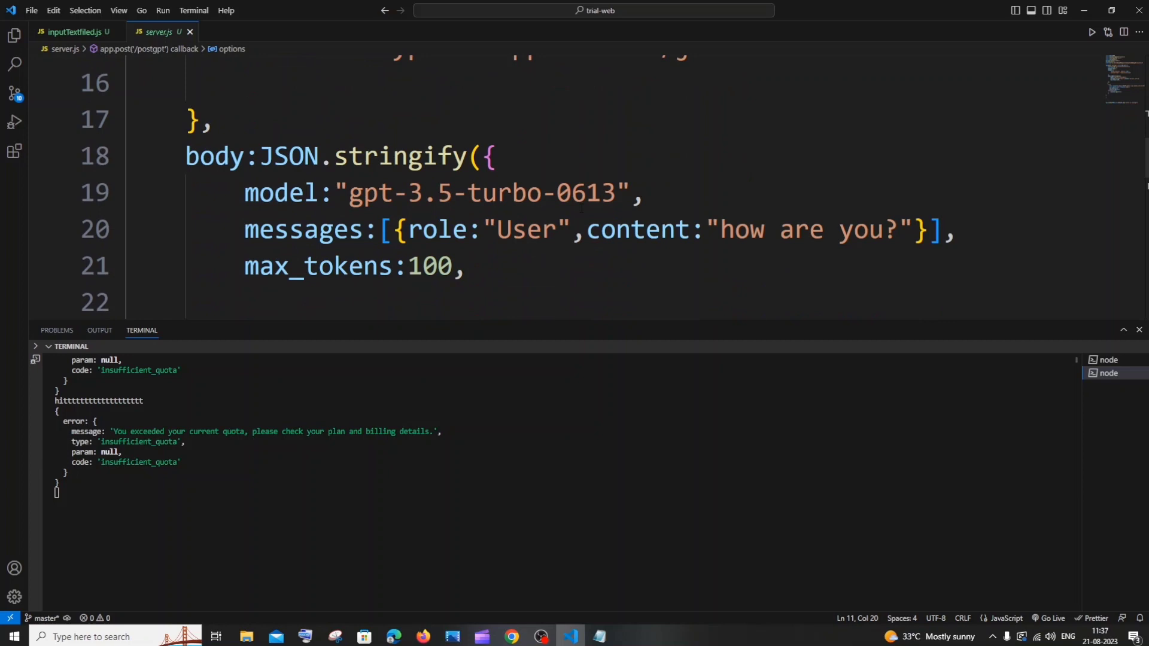
scroll(581, 208, "down", 2)
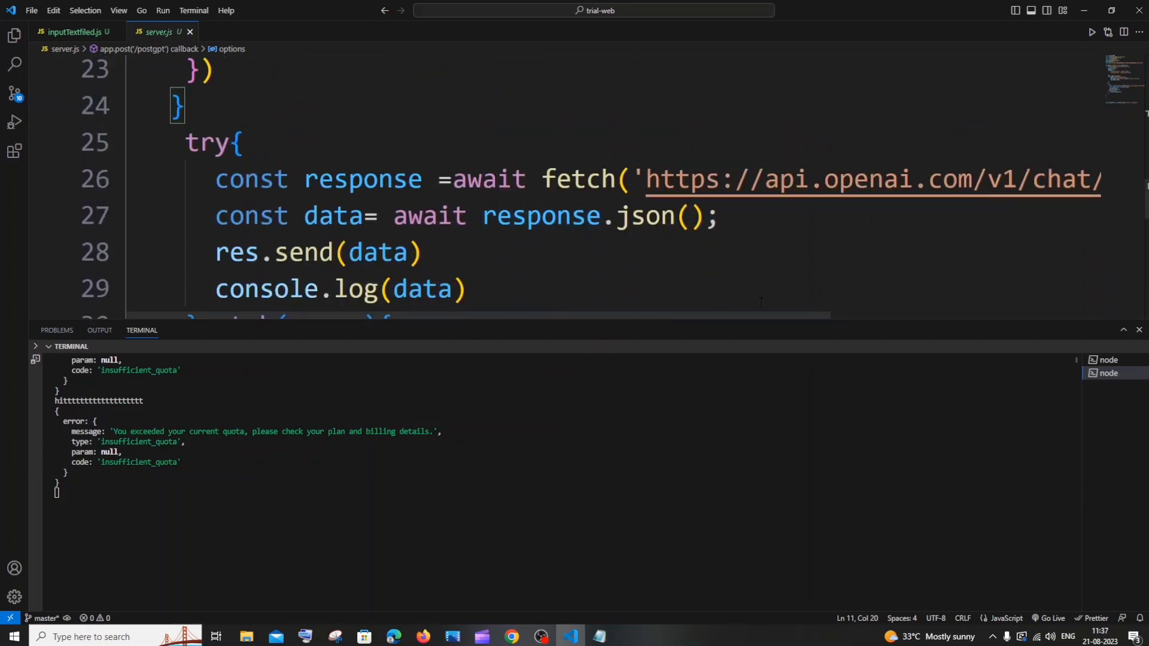
left_click_drag(695, 313, 659, 314)
scroll(461, 492, "up", 6)
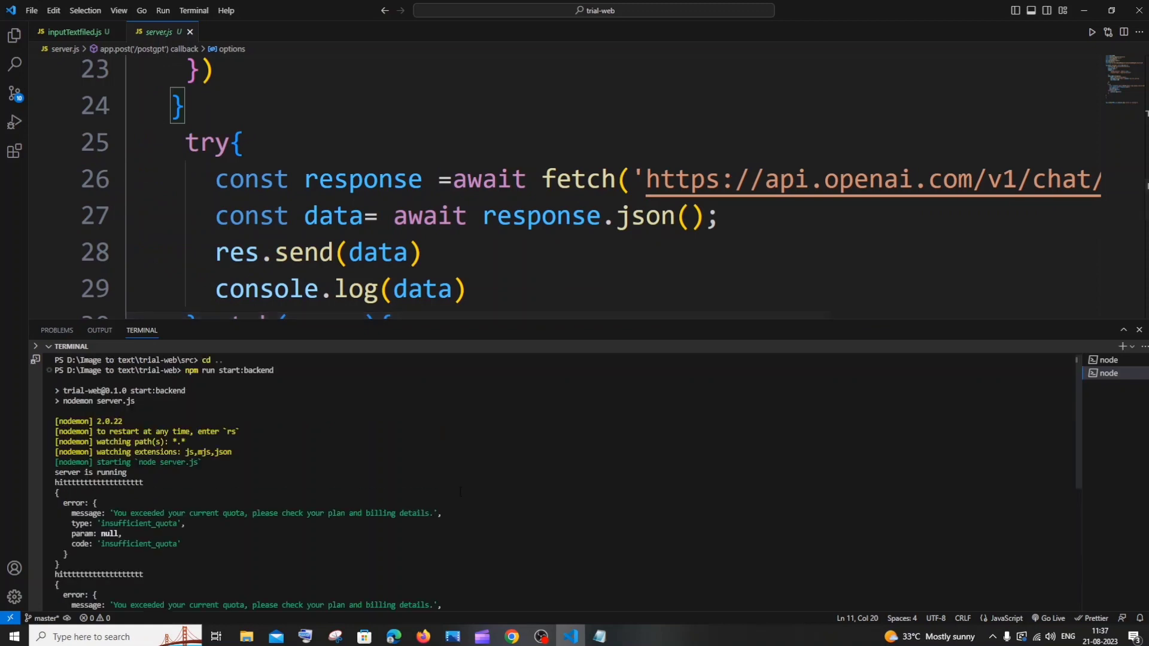
scroll(460, 492, "down", 6)
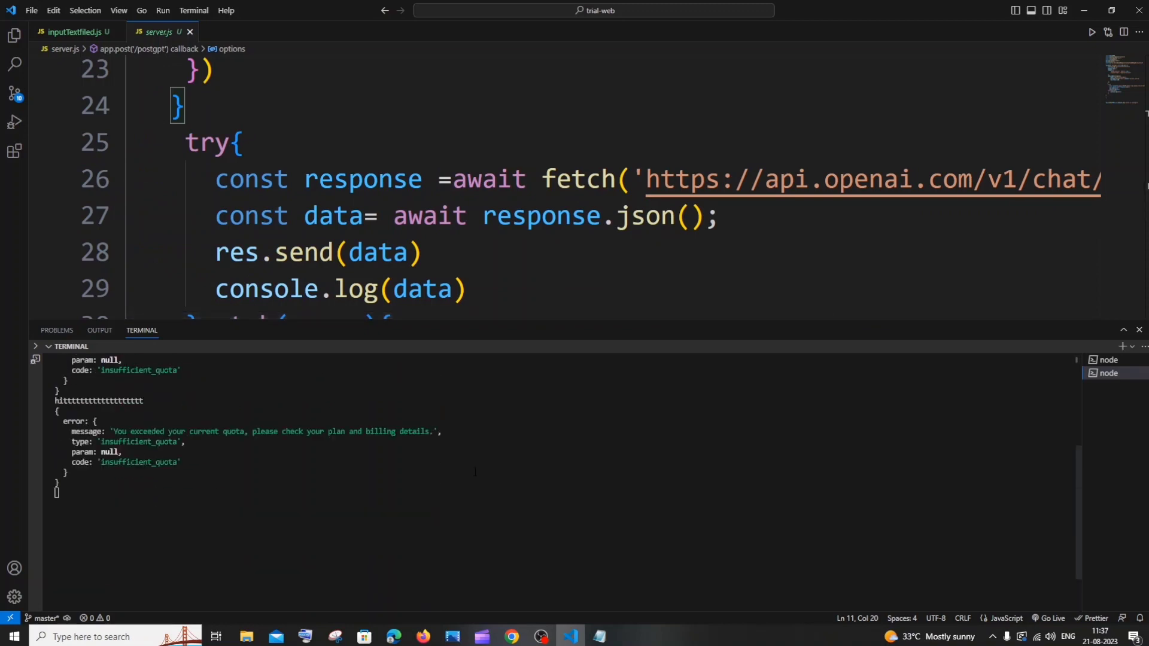
left_click(600, 636)
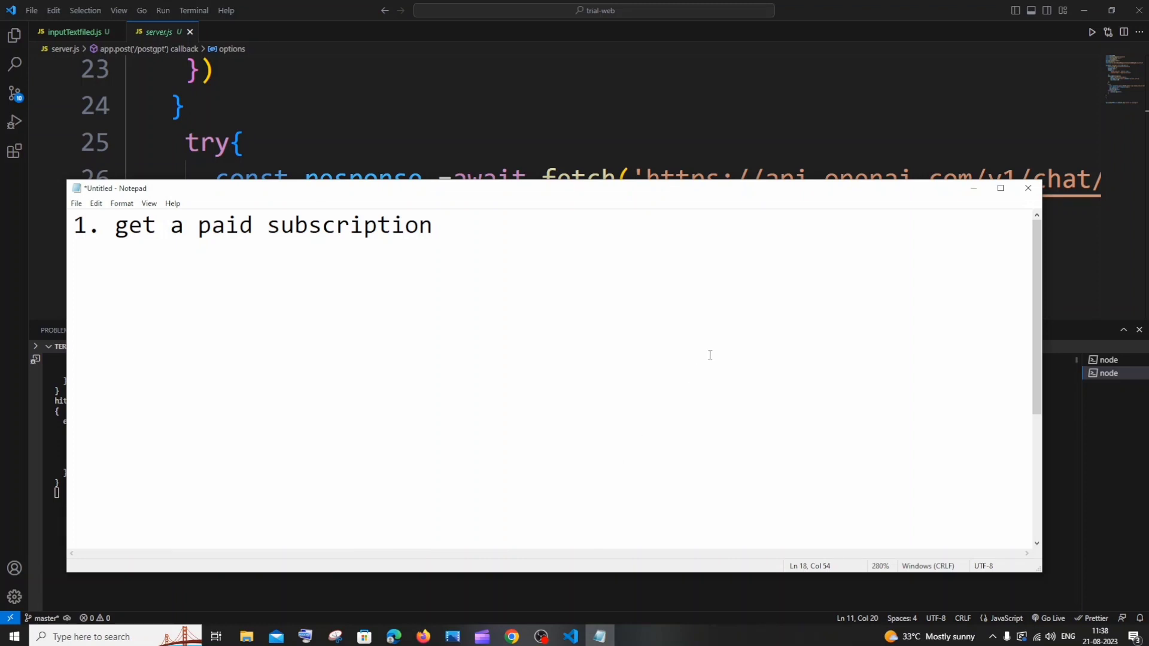
left_click(976, 188)
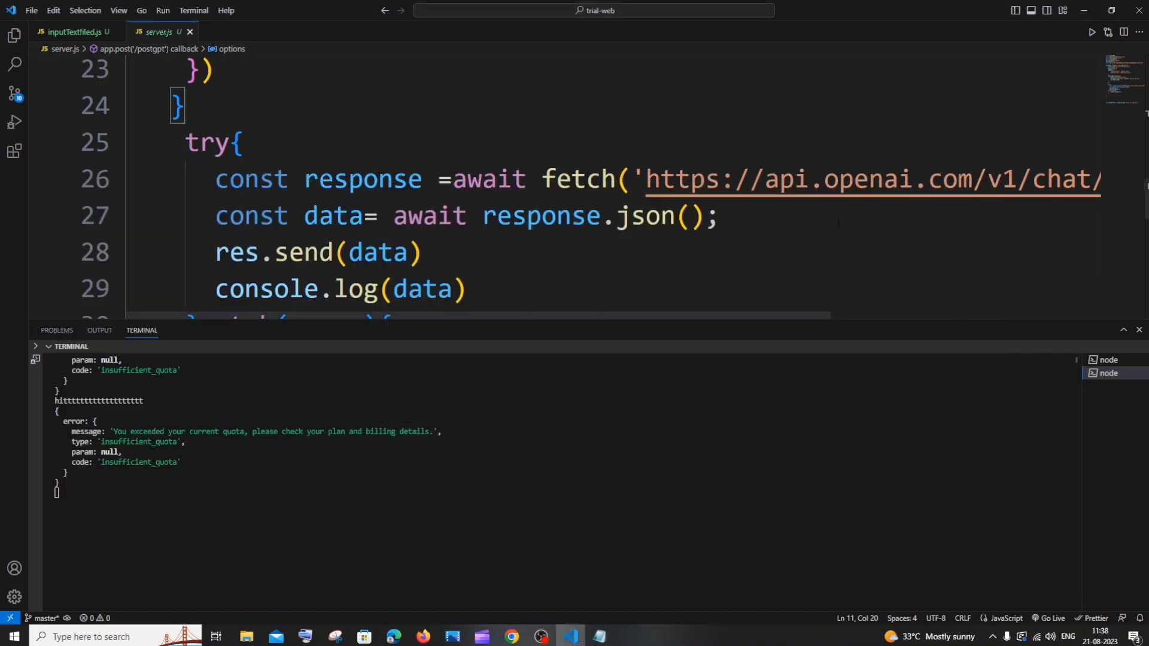
left_click(788, 219)
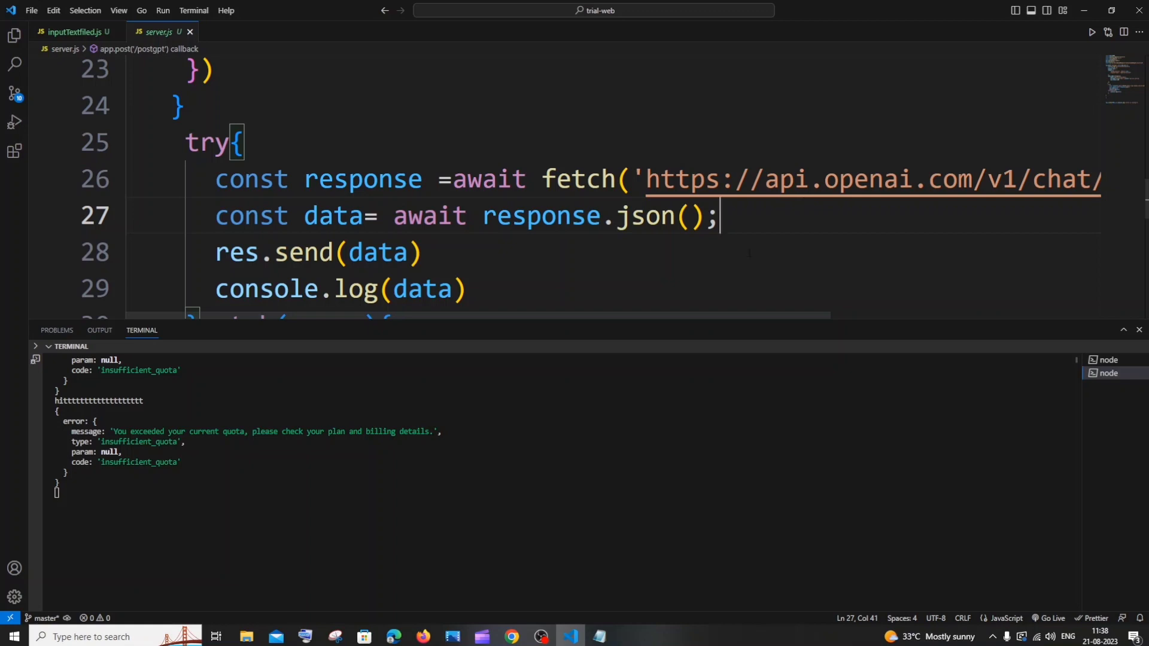
Open the official OpenAI website from the 'openai' search results and log in.
left_click(425, 636)
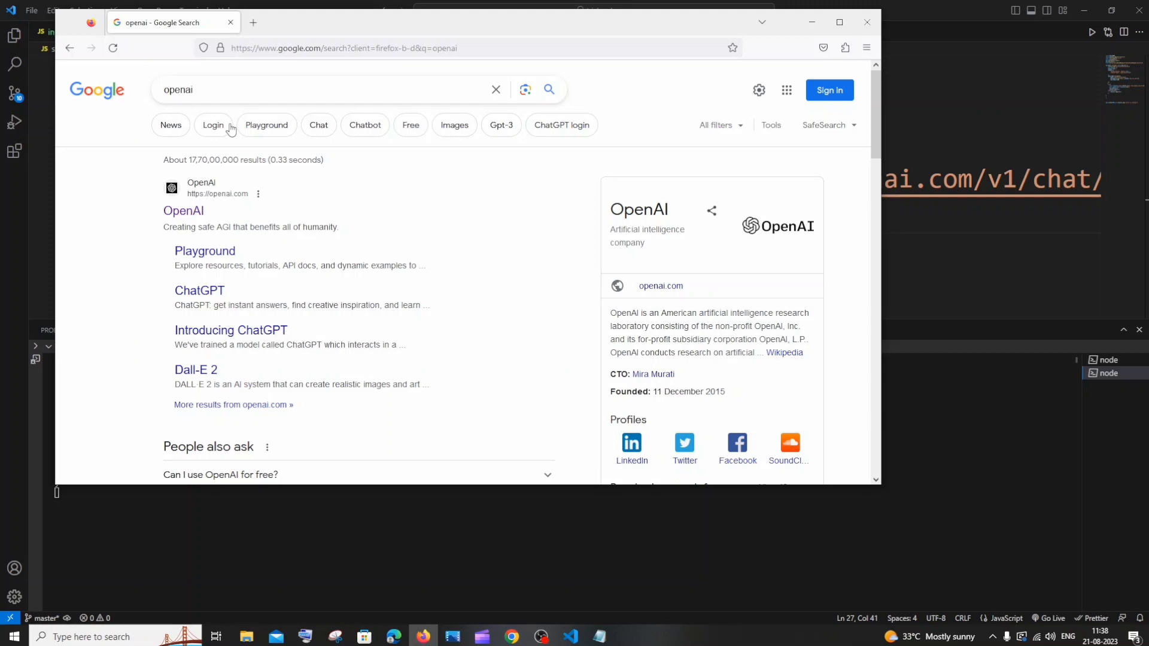
left_click(194, 216)
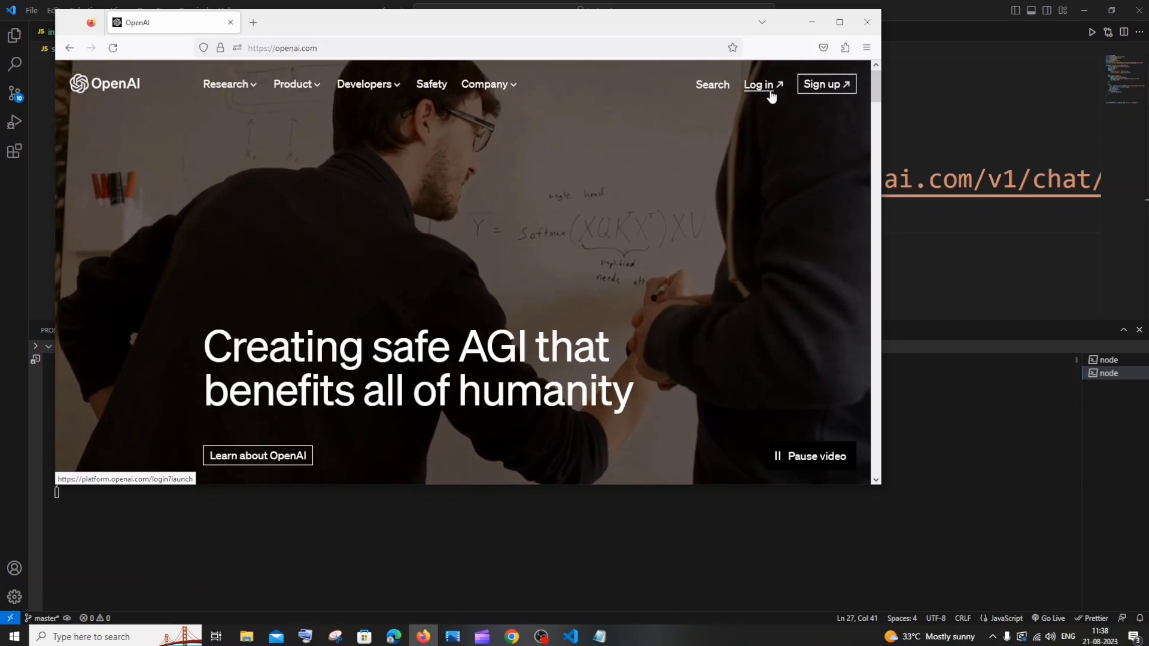
left_click(772, 96)
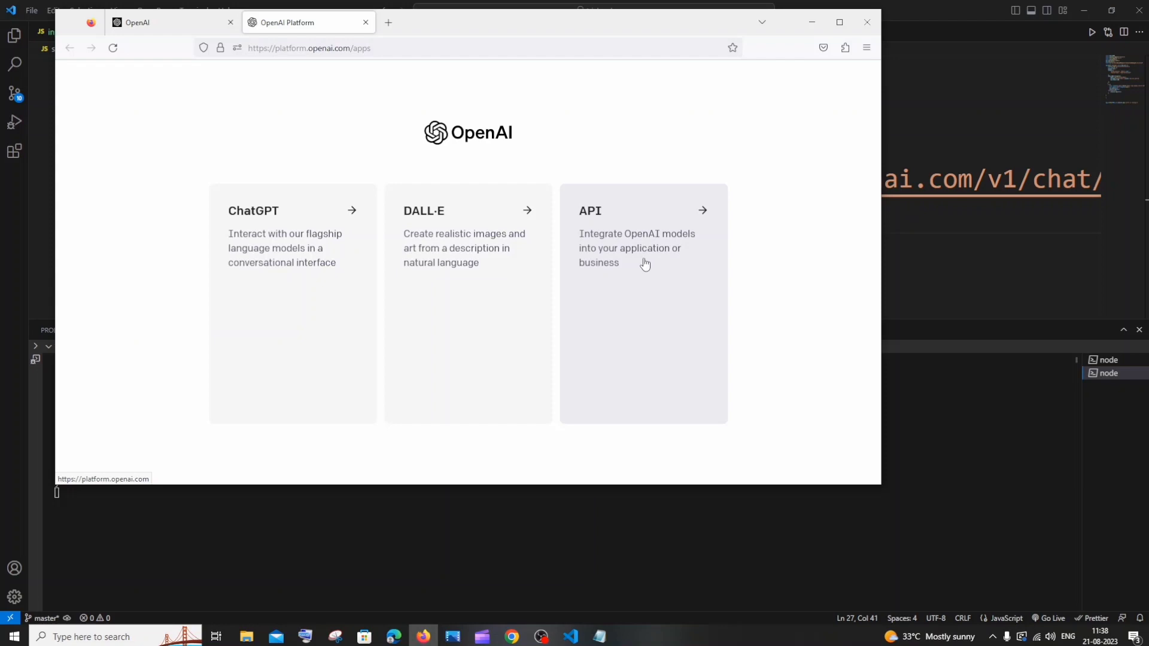
Go to the API platform's View API keys page, zoom in twice and enlarge the browser window.
left_click(645, 264)
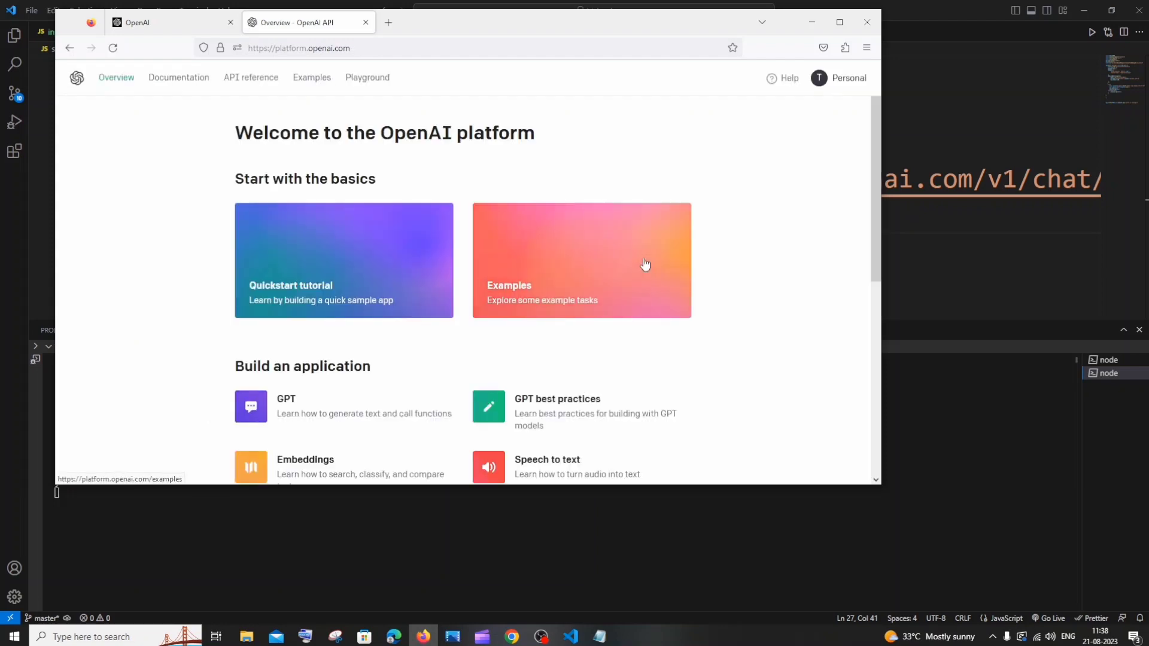
left_click(842, 87)
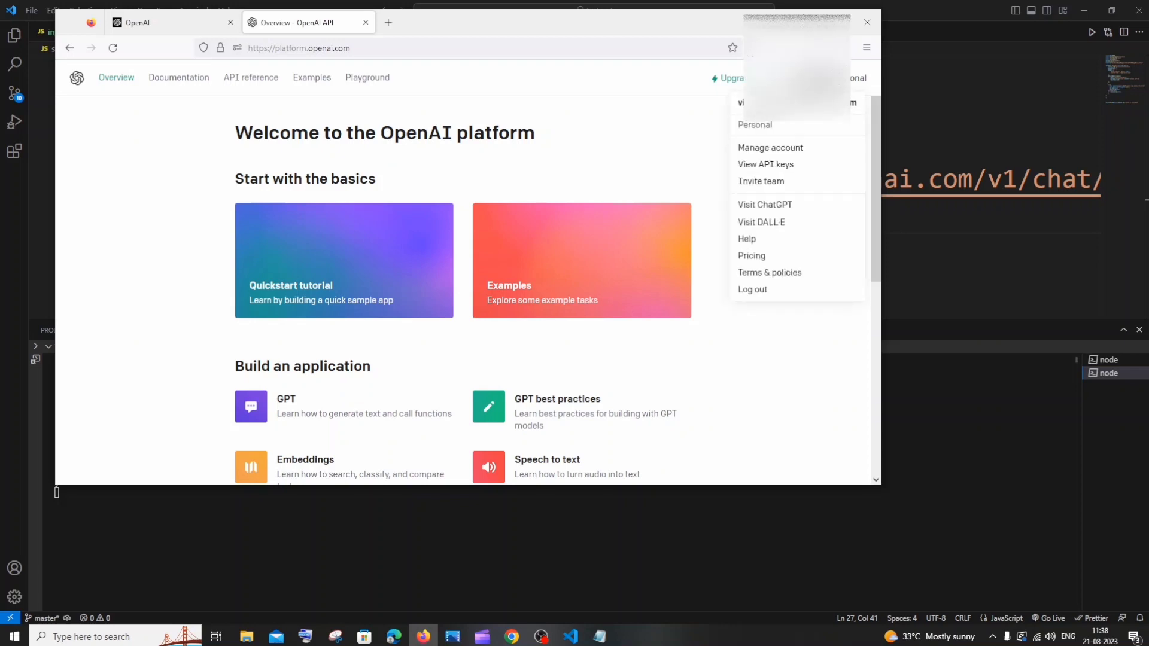
left_click(798, 174)
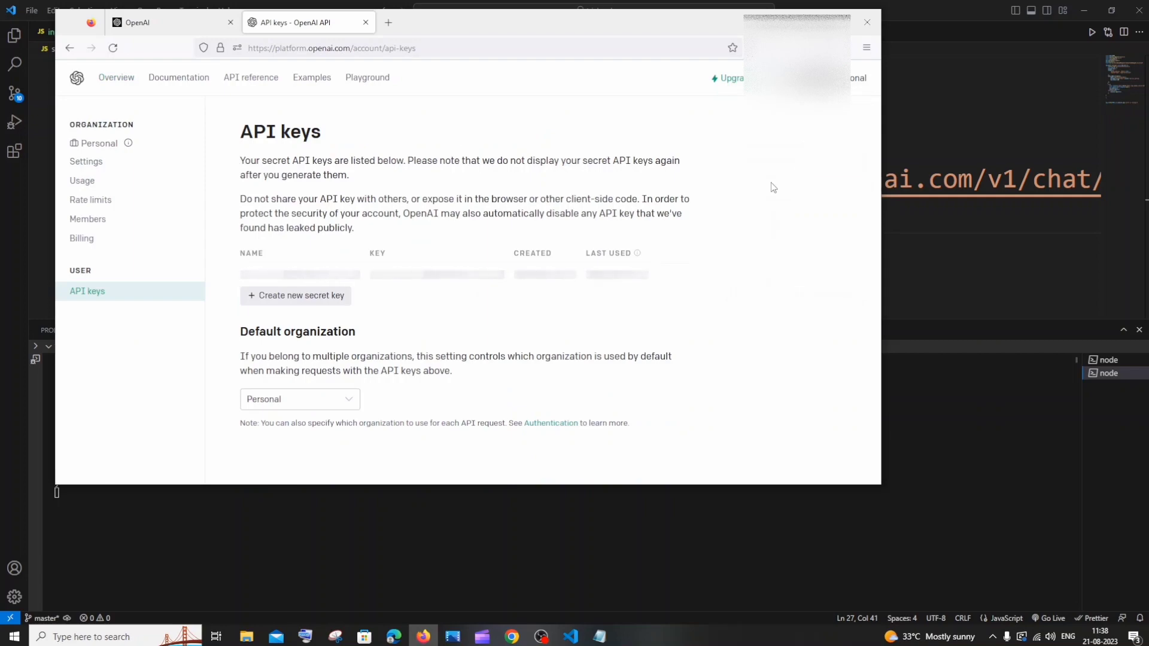
key("ctrl+plus")
key("ctrl+plus")
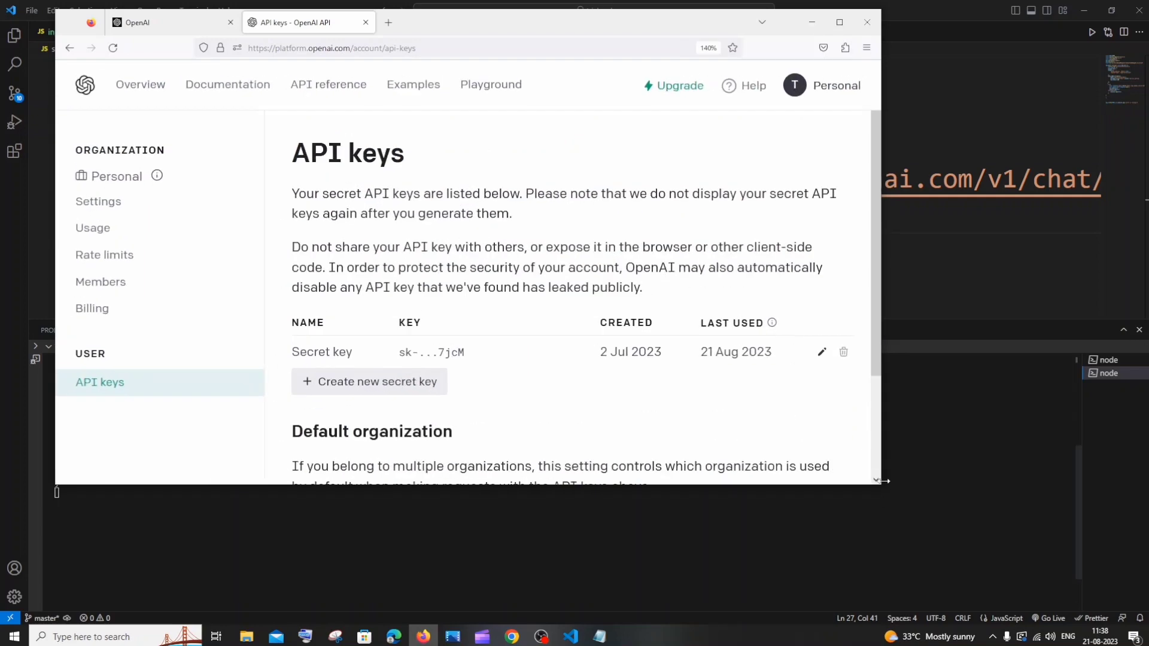
key("ctrl+plus")
left_click_drag(881, 484, 1031, 563)
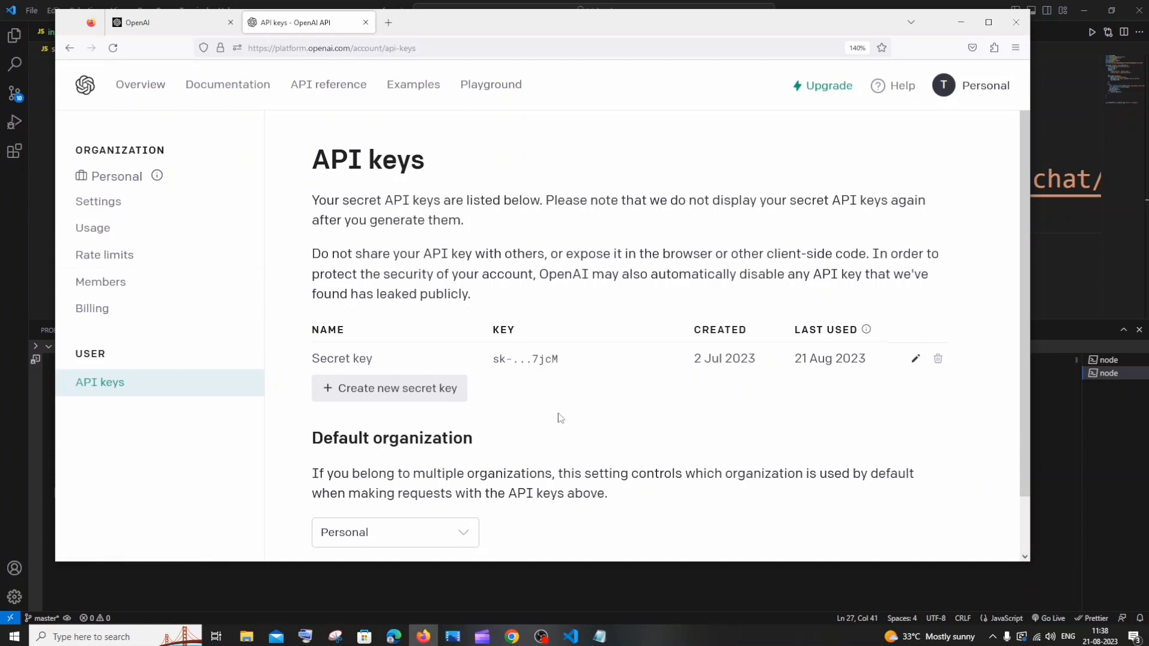
Open Usage and locate Grant 1 under Free trial usage, highlighting its 1 May 2023 expiry.
left_click(120, 234)
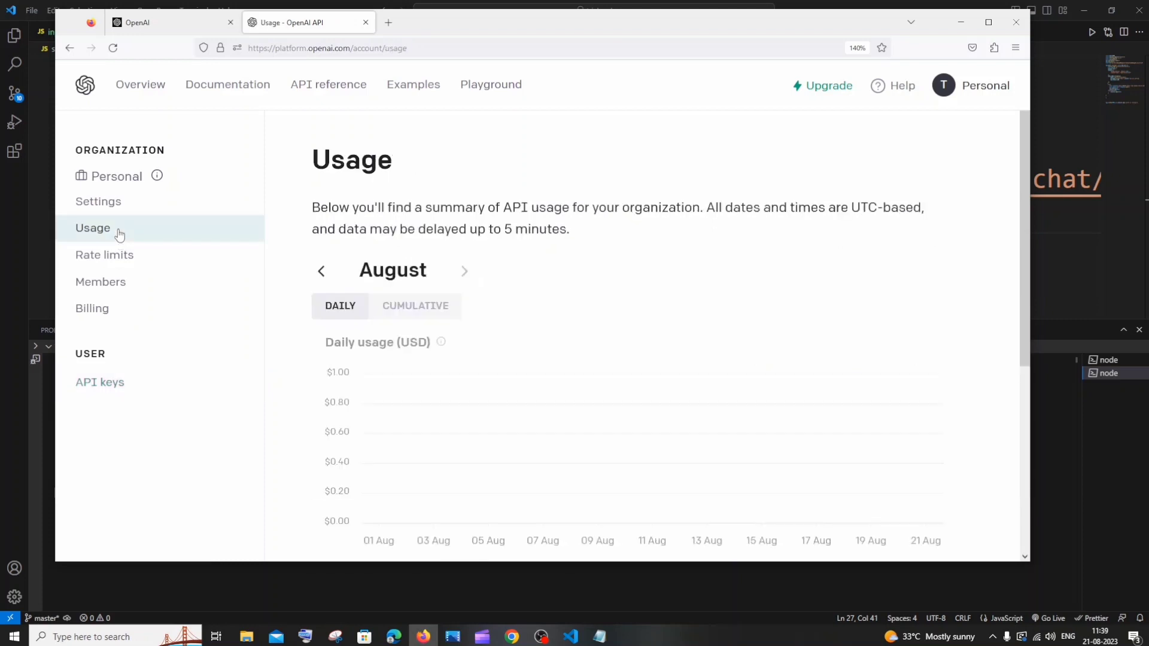
scroll(764, 383, "down", 2)
scroll(765, 354, "down", 3)
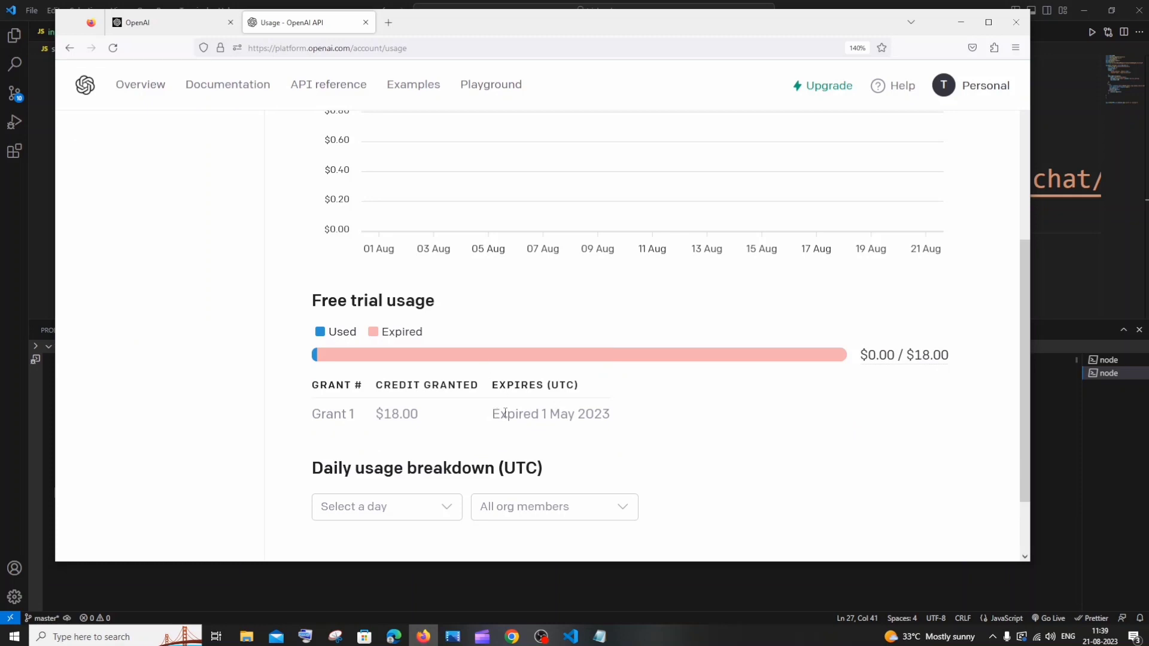
left_click_drag(501, 414, 637, 417)
left_click(650, 418)
scroll(670, 421, "up", 5)
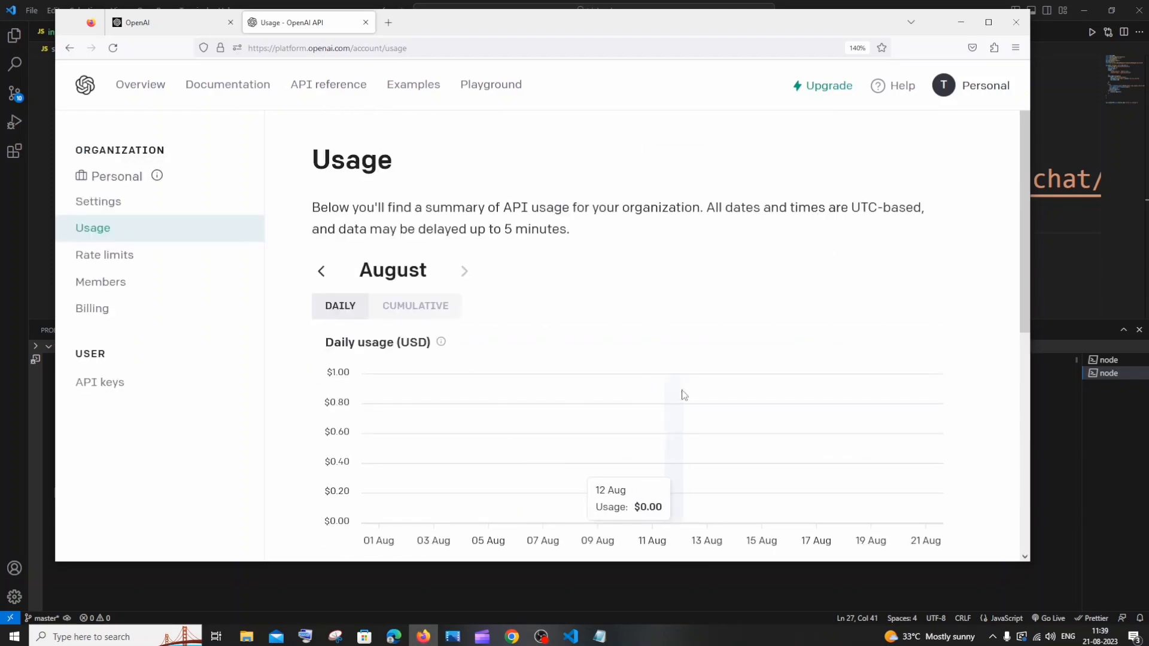
scroll(682, 392, "down", 5)
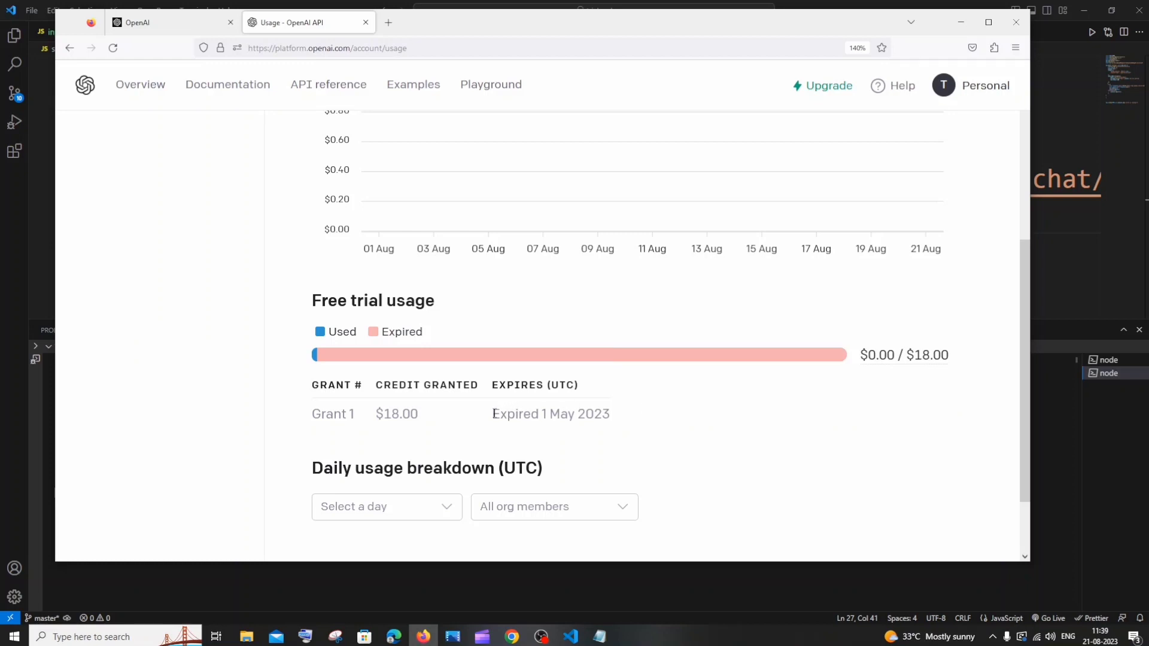
Highlight the Free trial usage heading, the $18.00 grant and its 'Expired 1 May 2023' date.
mouse_move(494, 413)
left_mouse_down()
mouse_move(664, 410)
mouse_move(491, 414)
left_mouse_up()
left_click(664, 410)
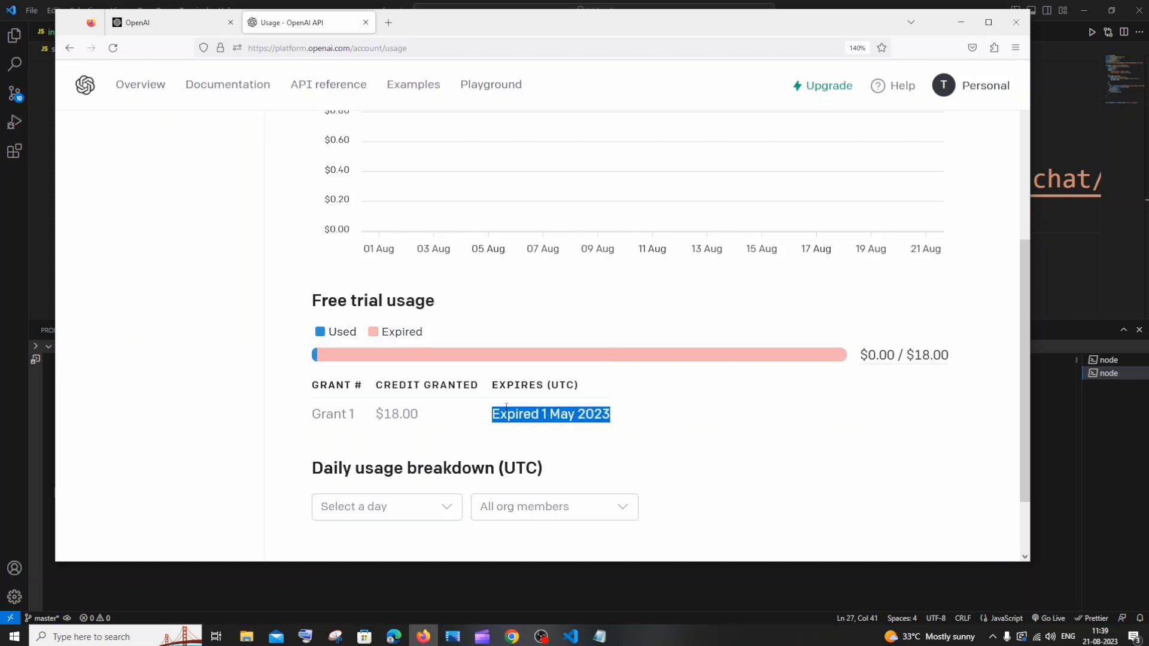
left_click(645, 421)
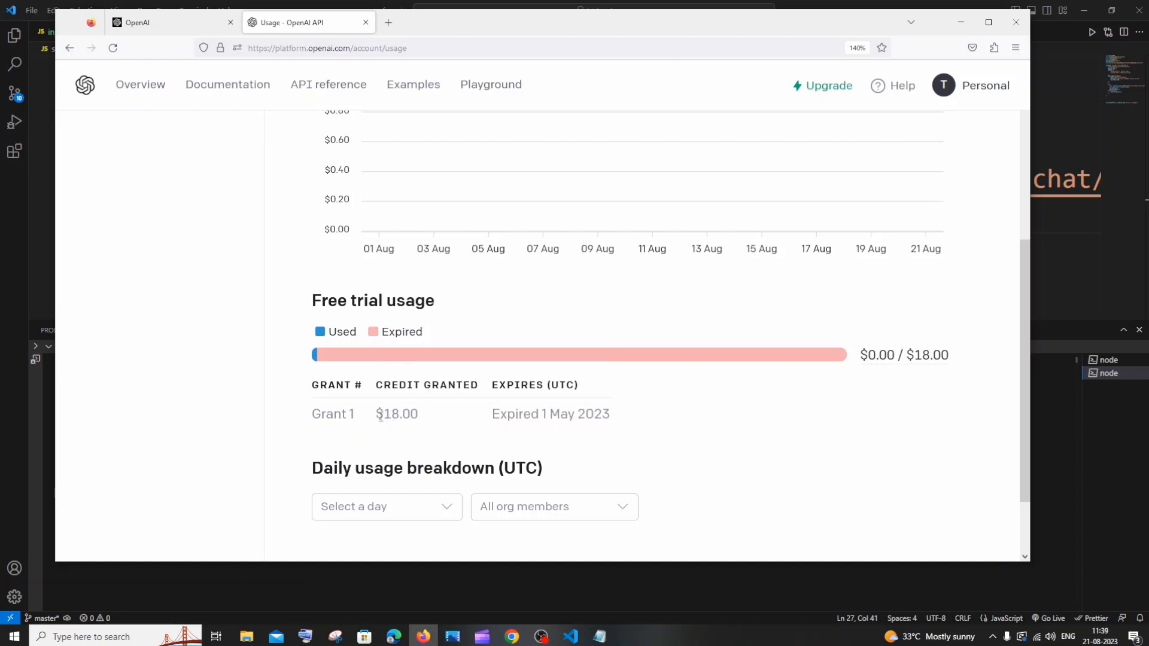
left_click_drag(380, 417, 439, 416)
left_click(440, 417)
left_click_drag(309, 302, 446, 307)
left_click(447, 306)
left_click_drag(490, 417, 672, 413)
left_click(672, 413)
scroll(680, 390, "down", 1)
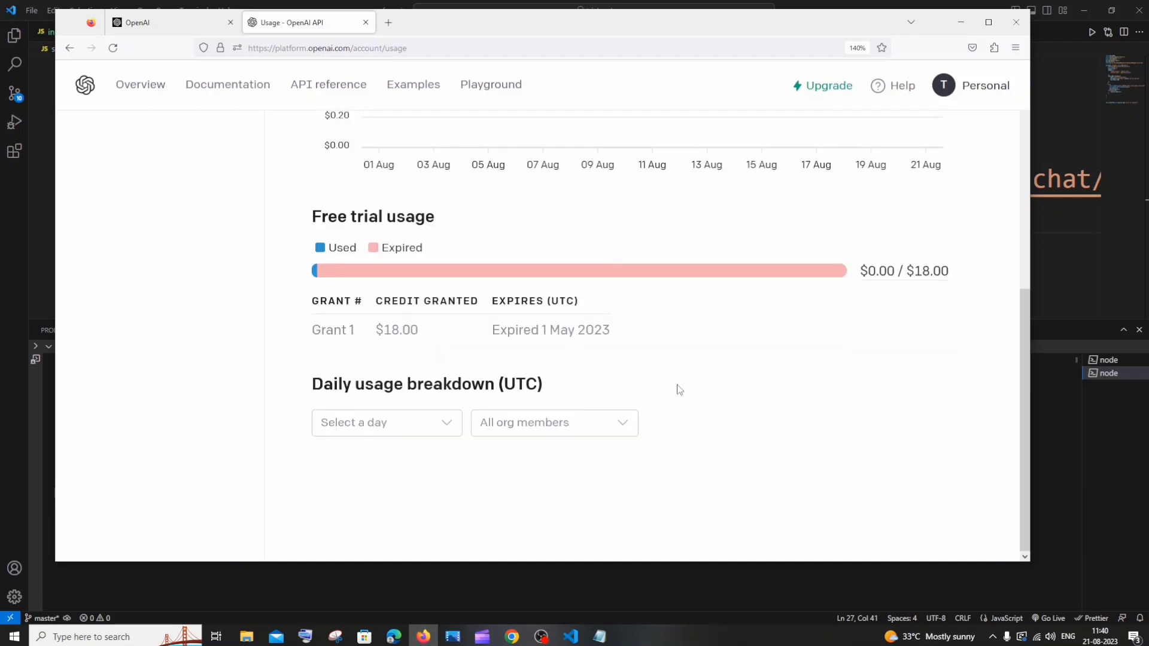
scroll(679, 390, "up", 5)
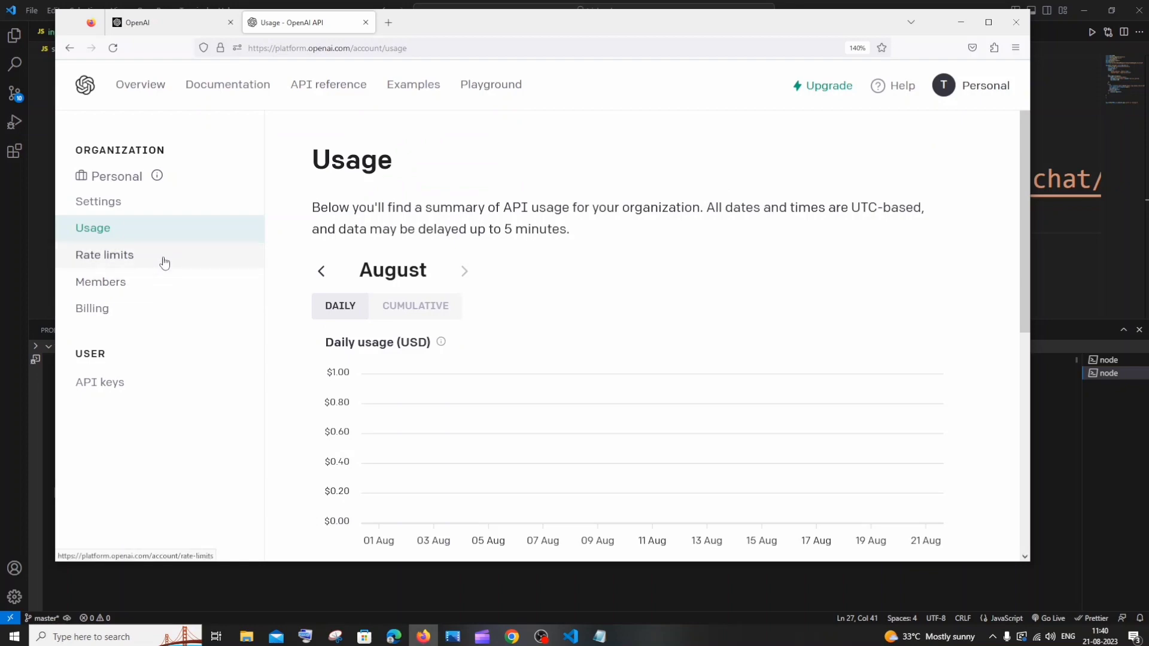
In Billing, begin an individual paid-plan setup, then close the card-details form without paying.
left_click(126, 309)
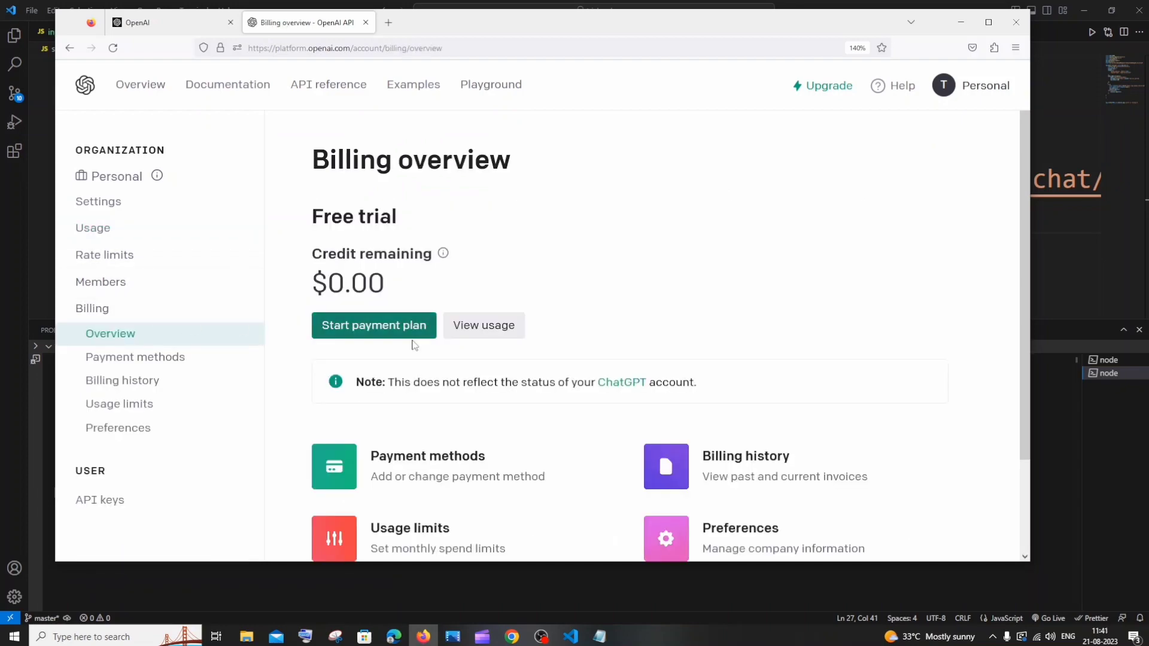
left_click(376, 339)
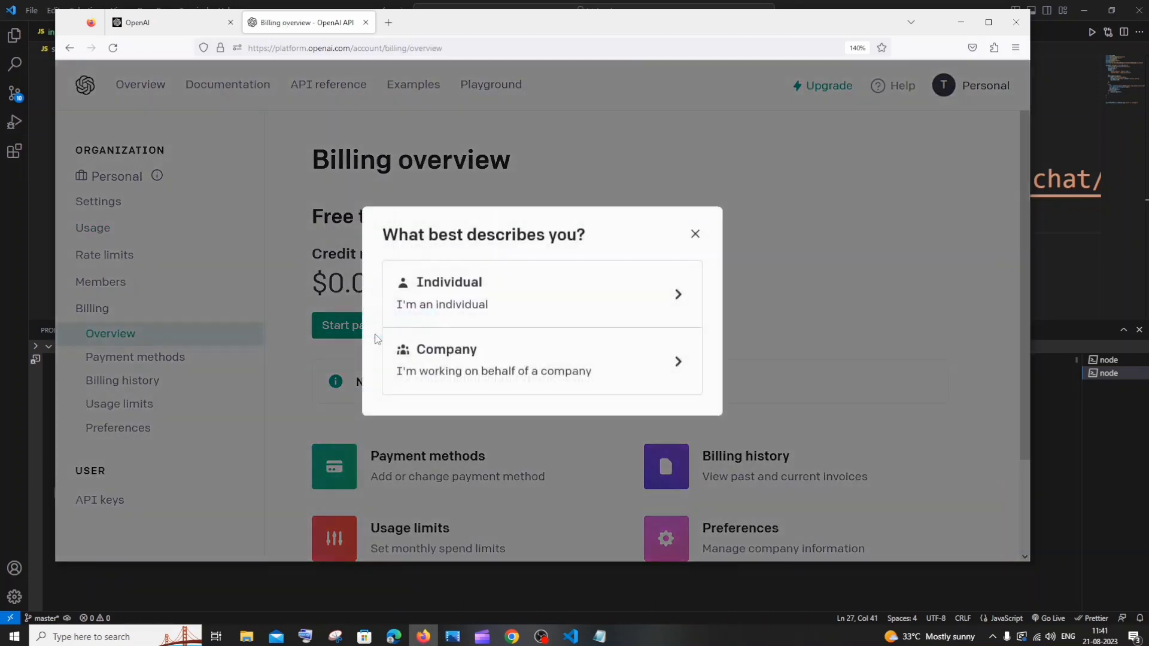
left_click(513, 298)
scroll(495, 313, "down", 2)
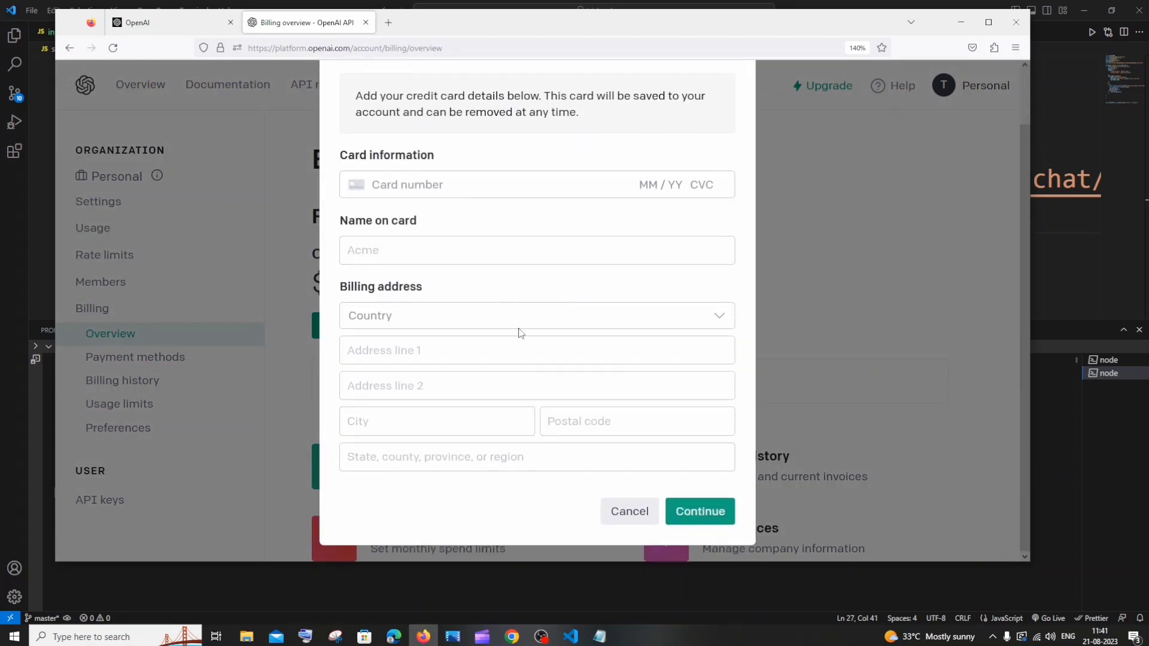
left_click(849, 335)
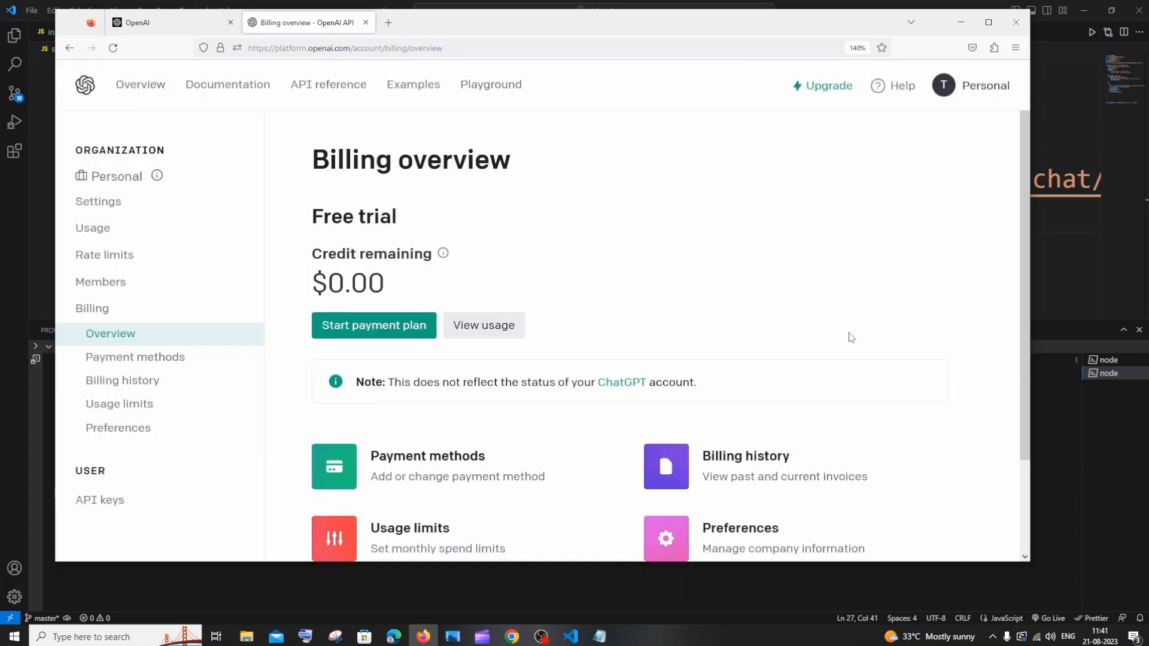
scroll(524, 338, "down", 3)
scroll(526, 340, "down", 1)
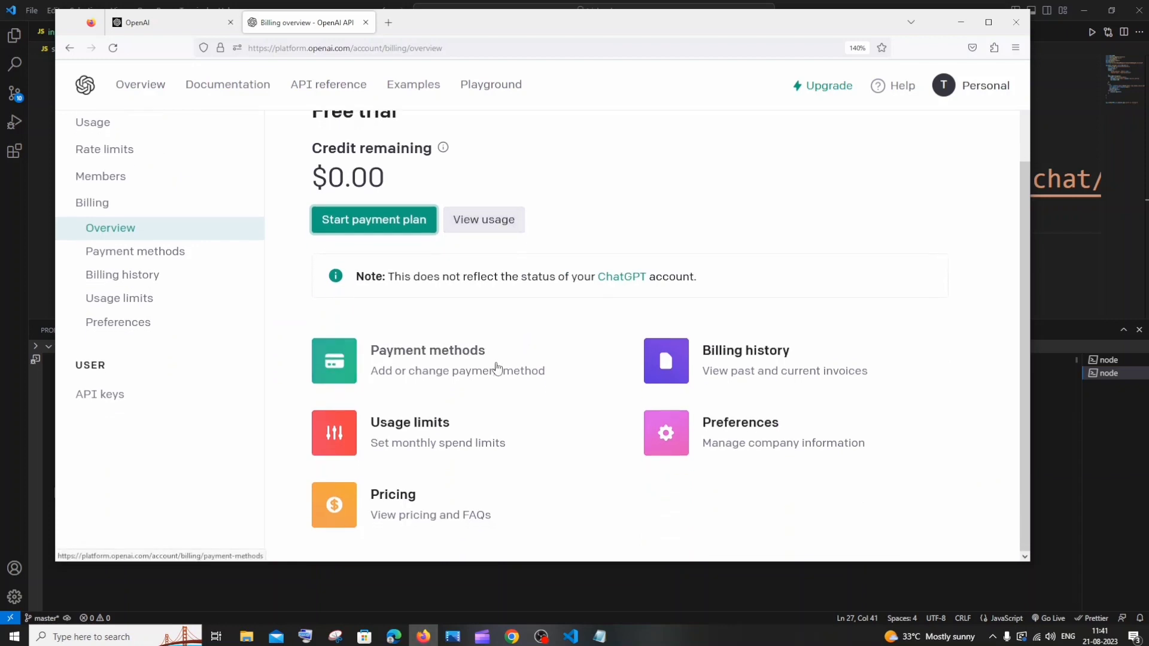
scroll(496, 368, "up", 3)
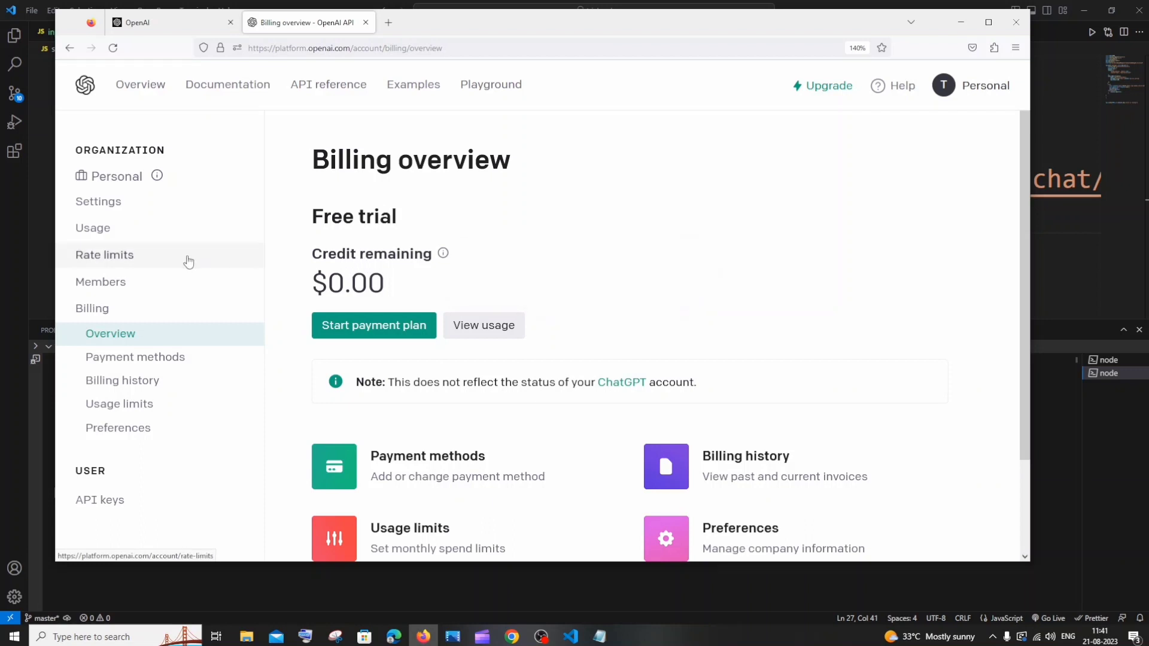
Insert 'diff' before 'phone no.' so the note reads 'diff mail and diff phone no.'.
left_click(154, 229)
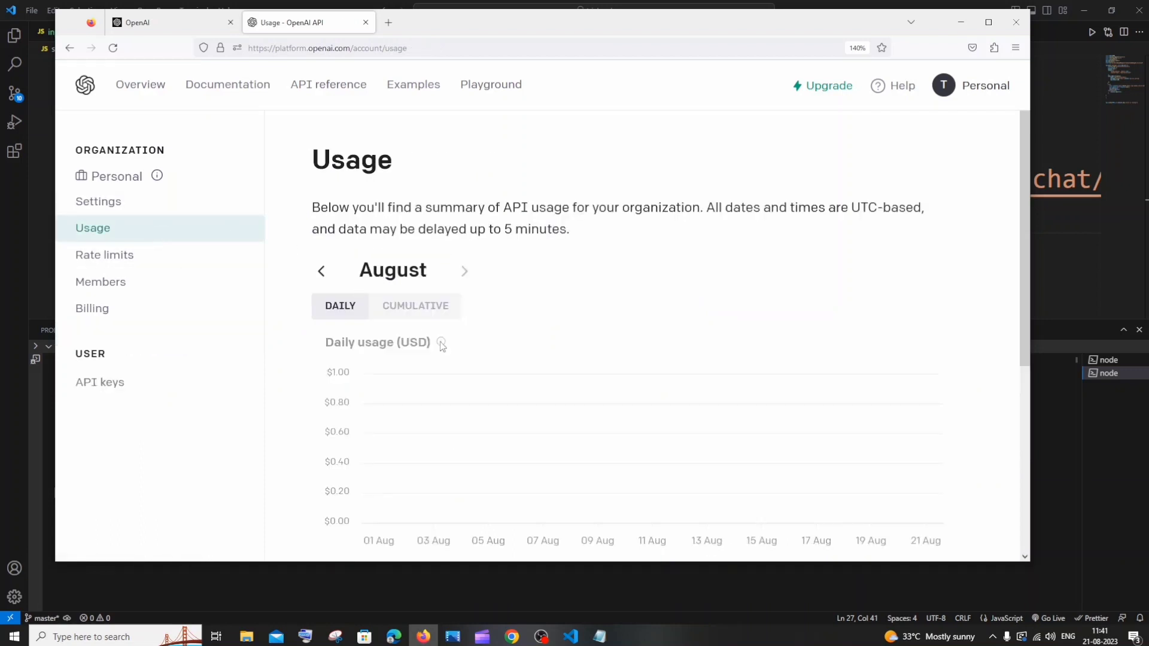
left_click(600, 636)
scroll(538, 407, "down", 3)
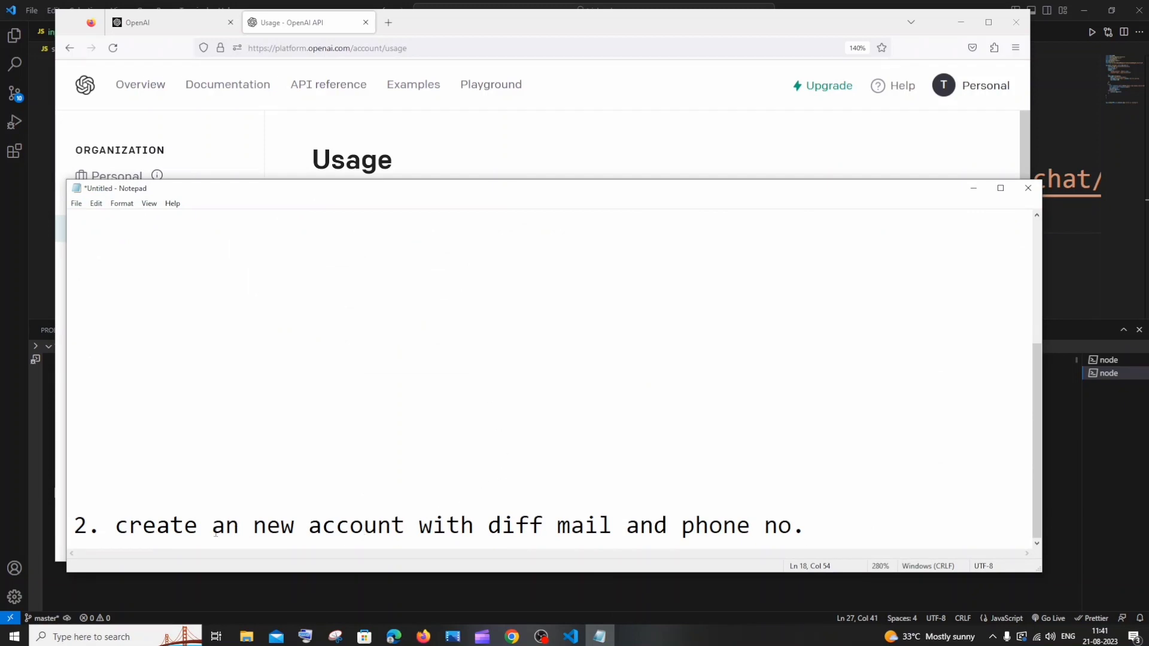
left_click_drag(183, 526, 598, 526)
left_click(668, 526)
type("idf")
key("BackSpace")
key("BackSpace")
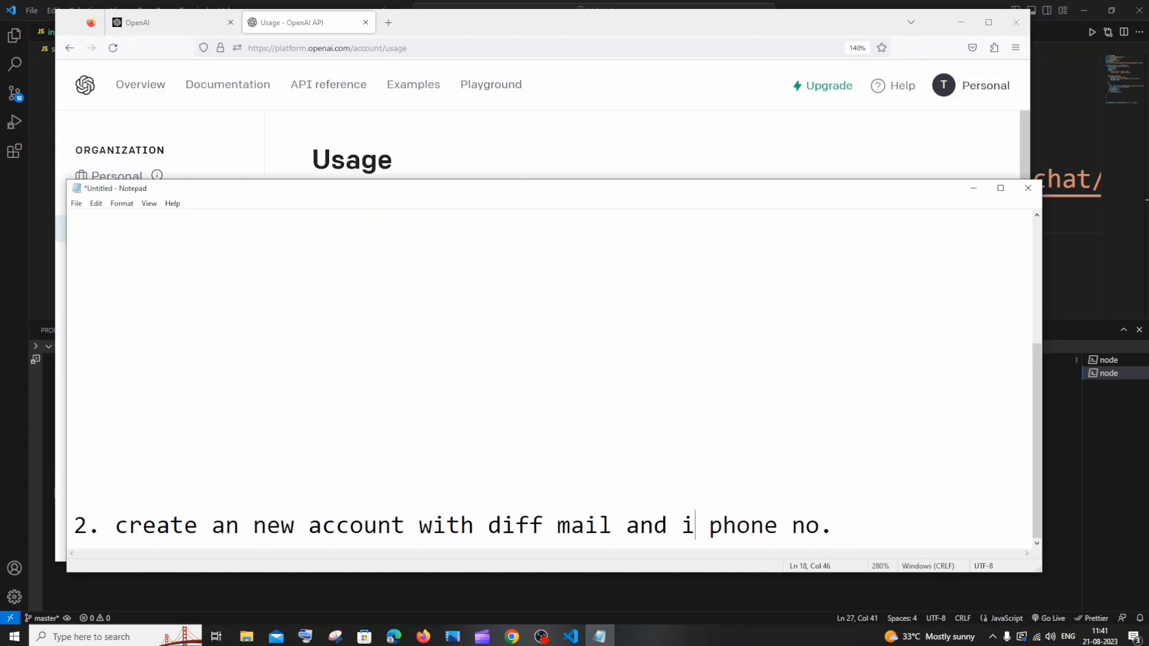
key("BackSpace")
type("f")
key("BackSpace")
type("diff")
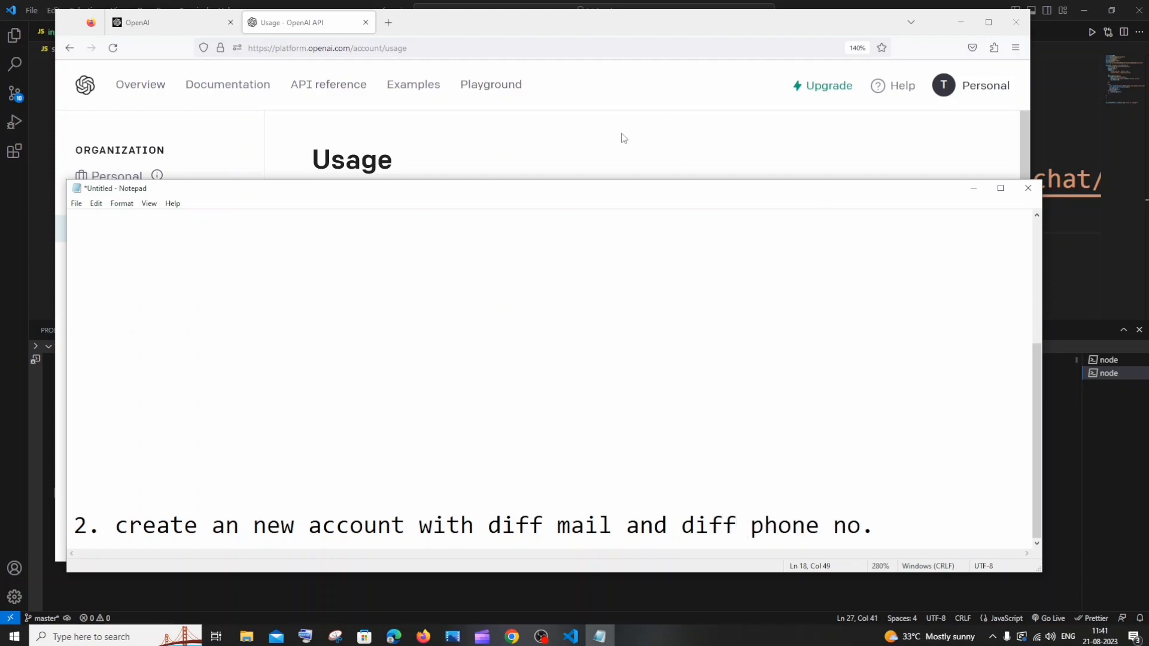
Check the browser's usage page, then highlight the 'diff phone no.' requirement in the note.
left_click(576, 143)
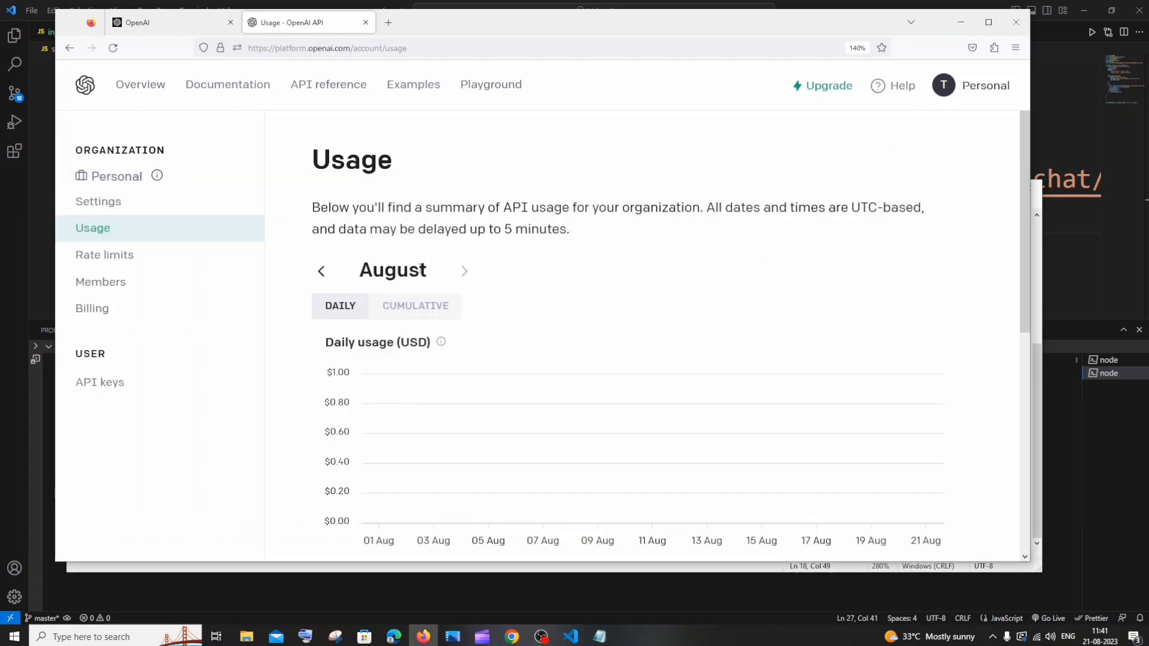
mouse_move(554, 467)
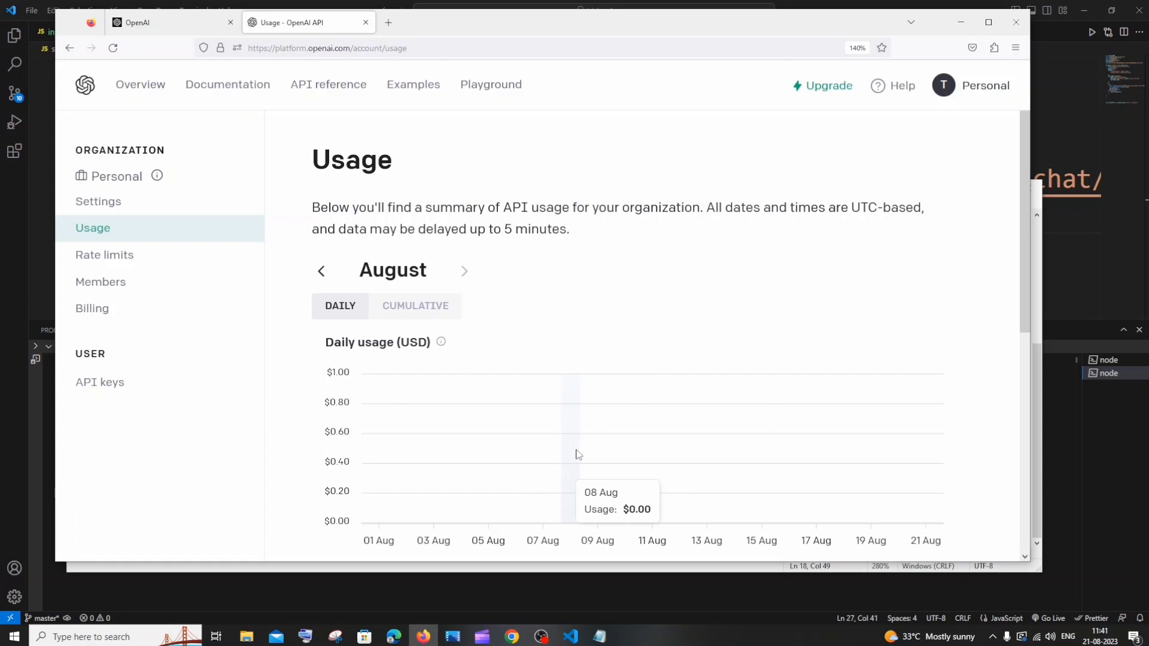
left_click(599, 637)
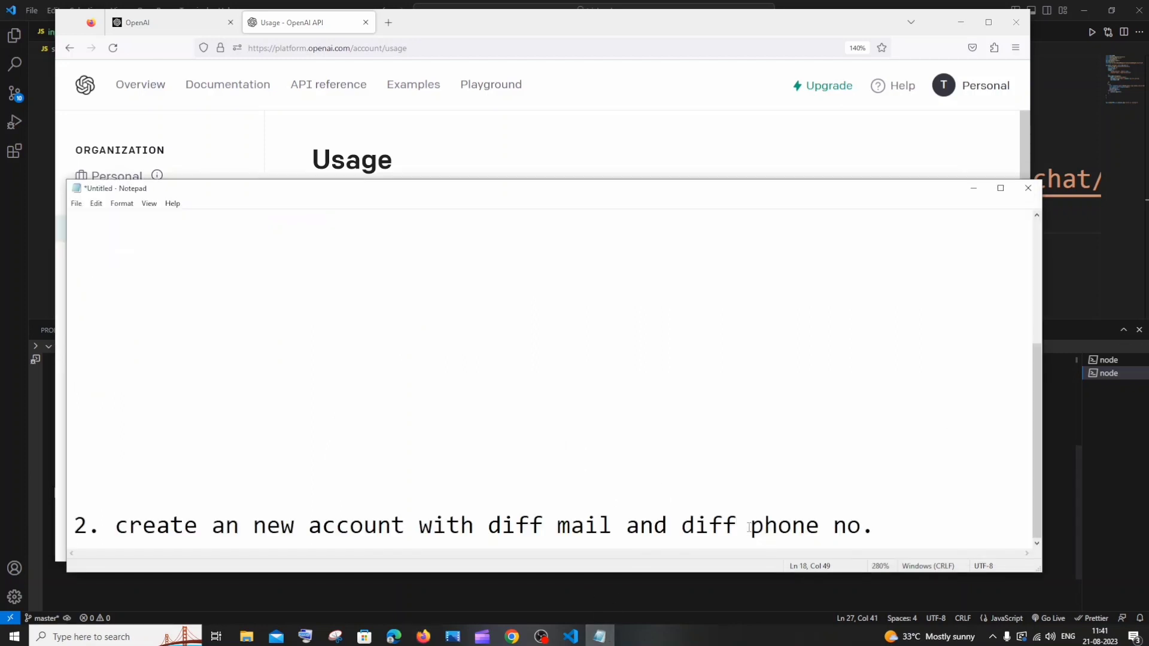
left_click_drag(918, 525, 682, 527)
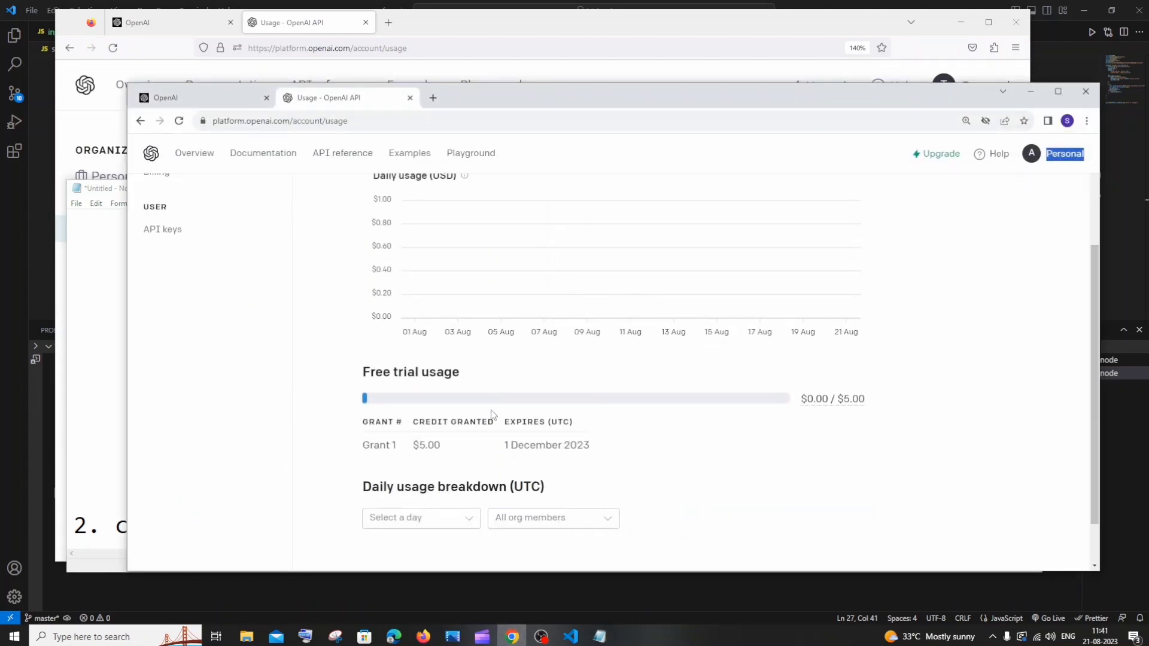
Highlight the new account's $5.00 free-trial total, 1 December 2023 expiry and Grant 1 credit.
scroll(489, 413, "up", 3)
left_click(777, 323)
scroll(525, 342, "down", 3)
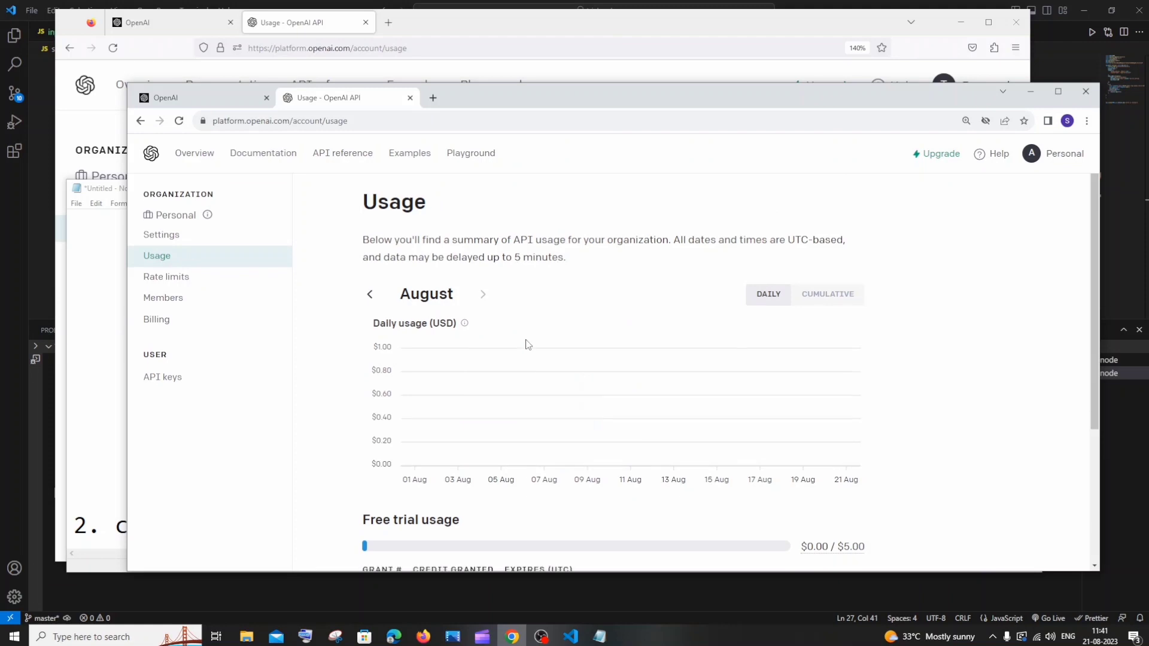
left_click_drag(866, 376, 838, 376)
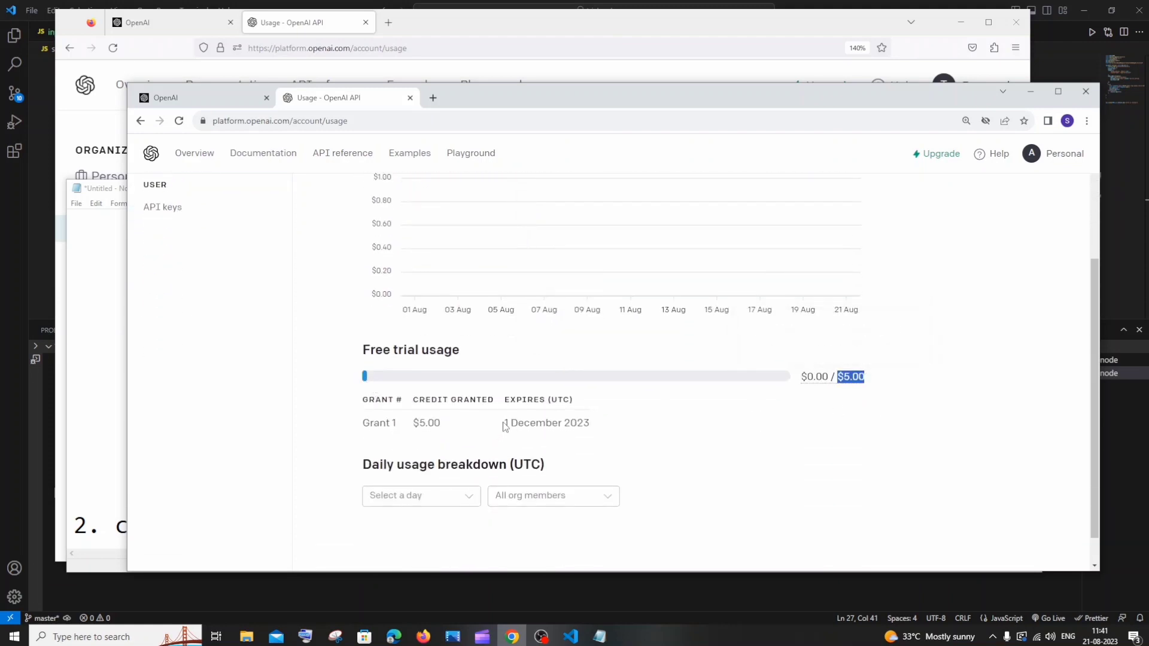
left_click_drag(505, 422, 602, 422)
left_click(601, 418)
double_click(421, 424)
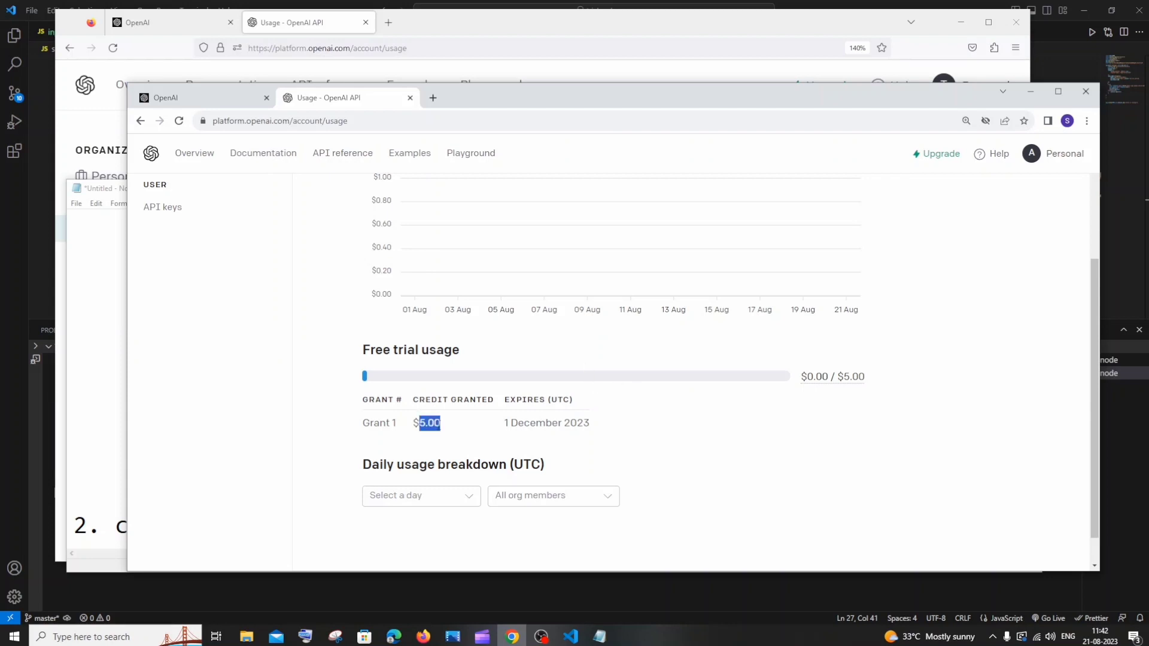
left_click(634, 426)
Highlight the new account's grant table rows, then switch to the old account's Usage page.
scroll(635, 426, "up", 3)
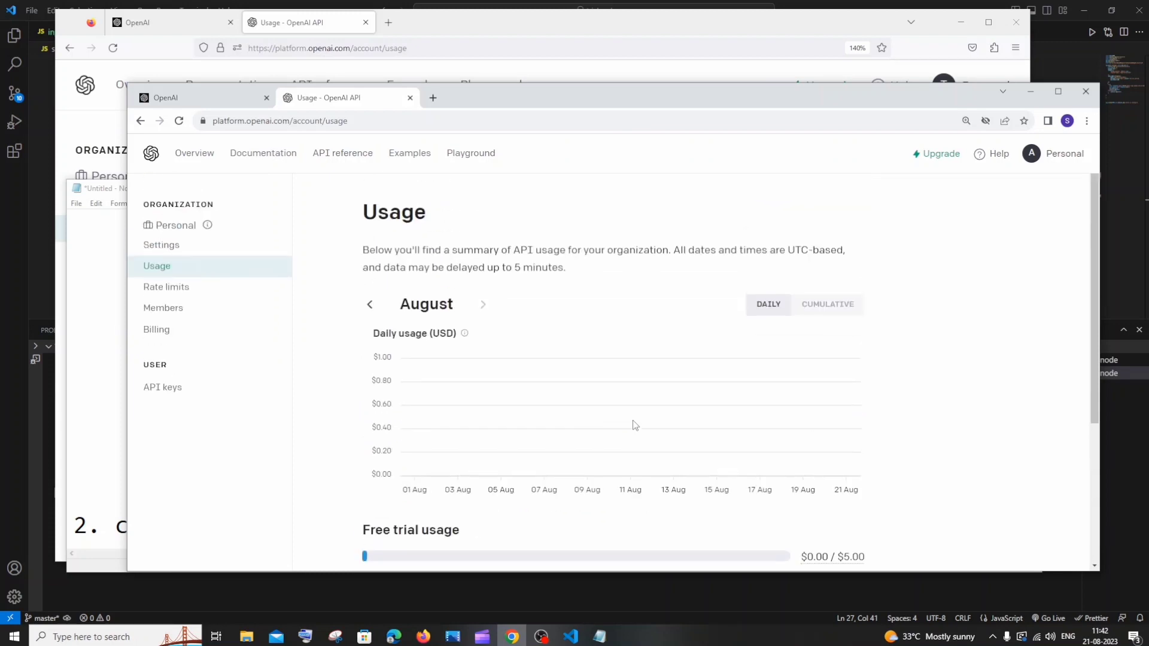
scroll(635, 425, "down", 3)
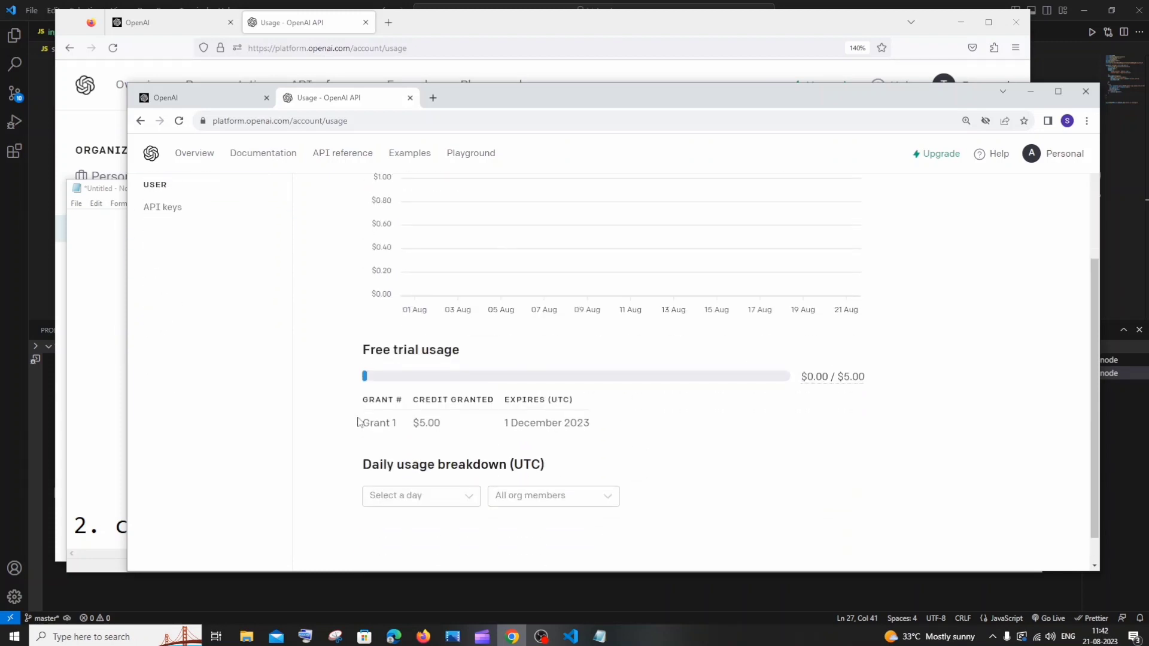
left_click_drag(362, 422, 631, 434)
left_click(636, 432)
scroll(630, 459, "up", 3)
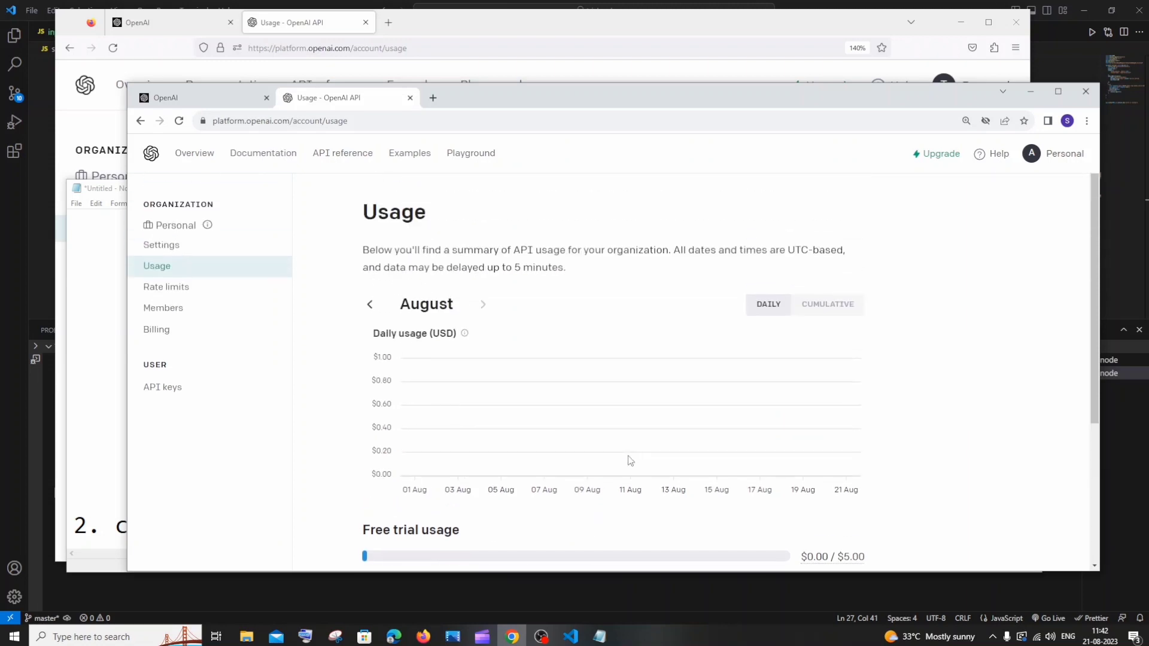
scroll(630, 459, "down", 2)
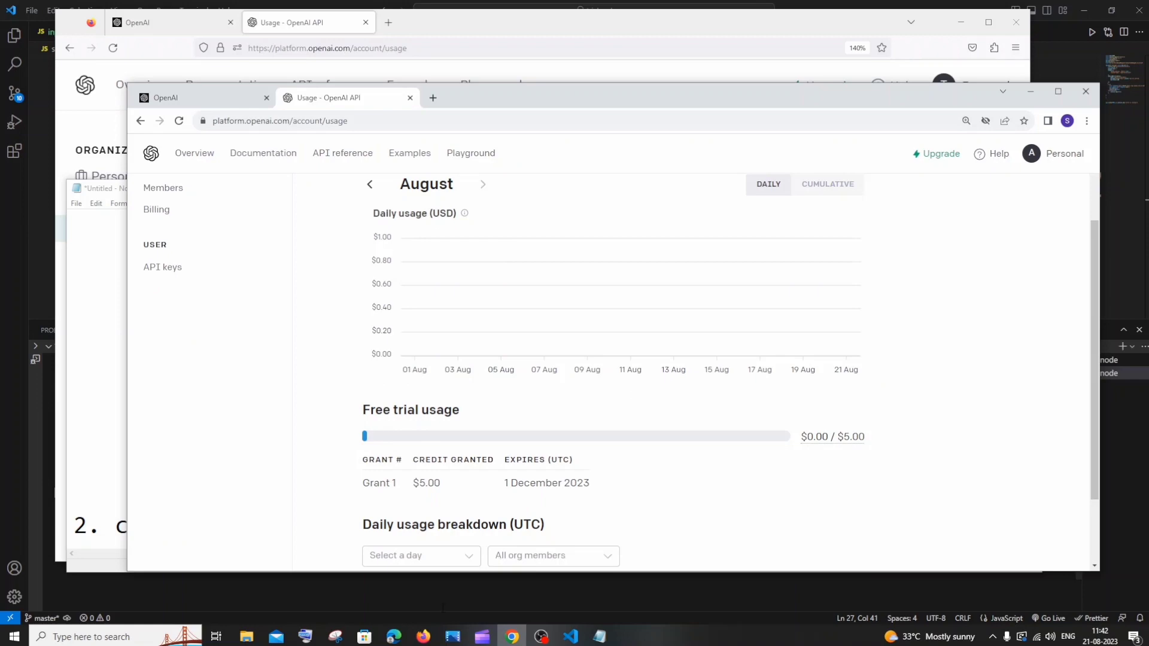
left_click(423, 636)
Return to the new account's Usage page and highlight its grant expiry date.
scroll(529, 397, "down", 4)
scroll(527, 388, "up", 1)
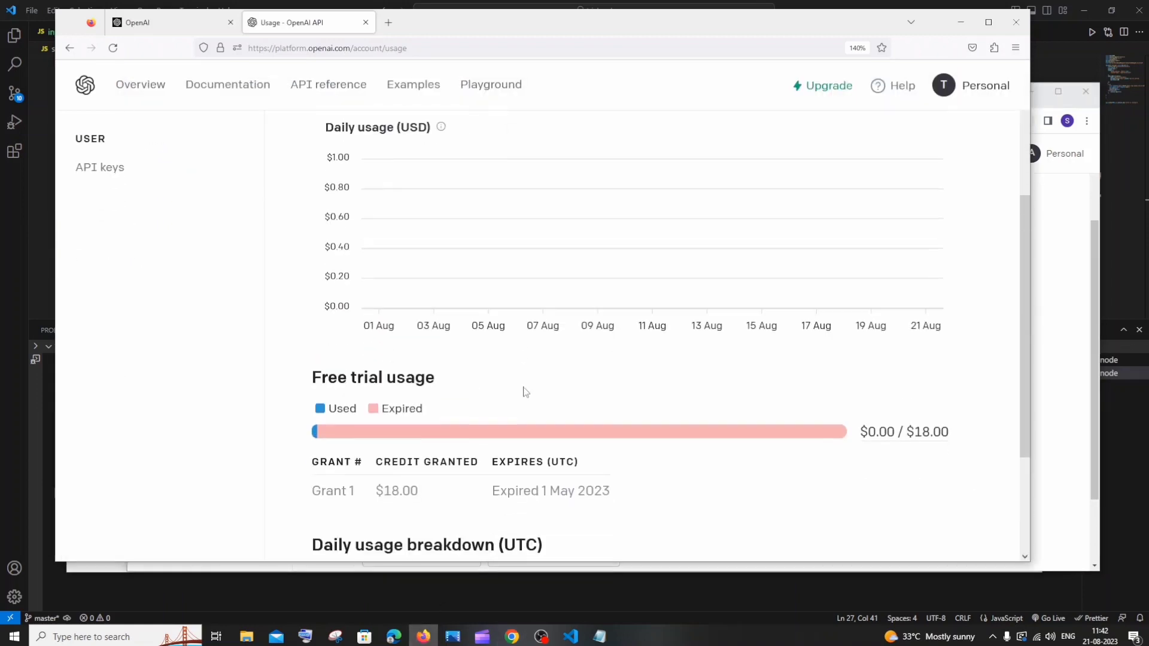
scroll(526, 389, "down", 1)
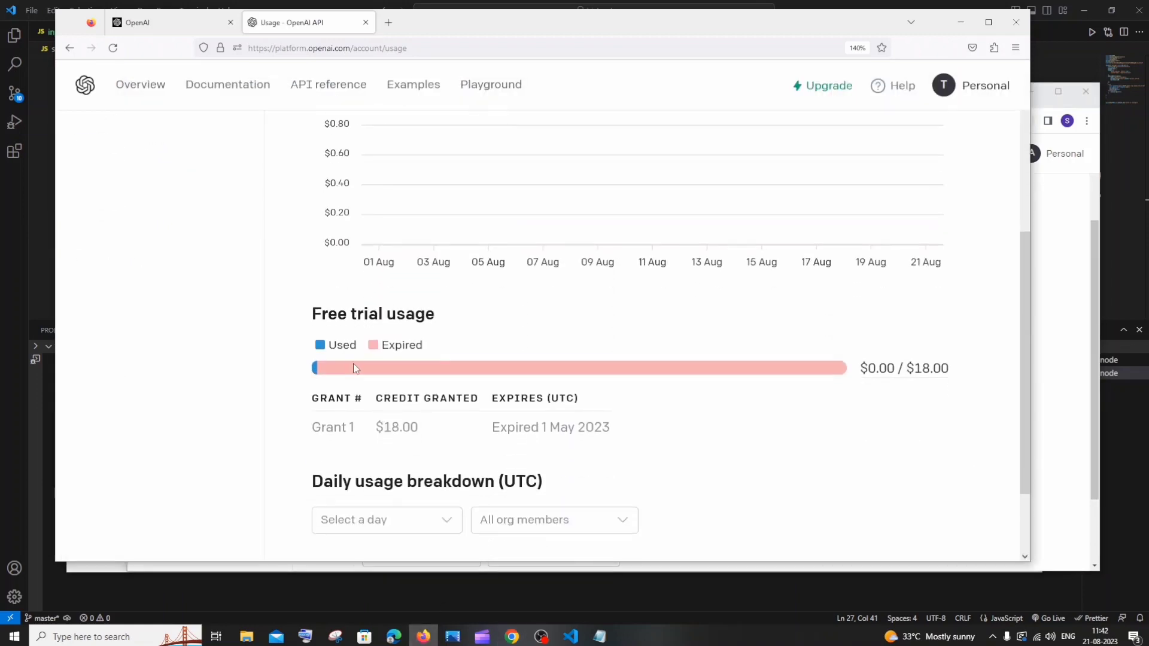
left_click(529, 565)
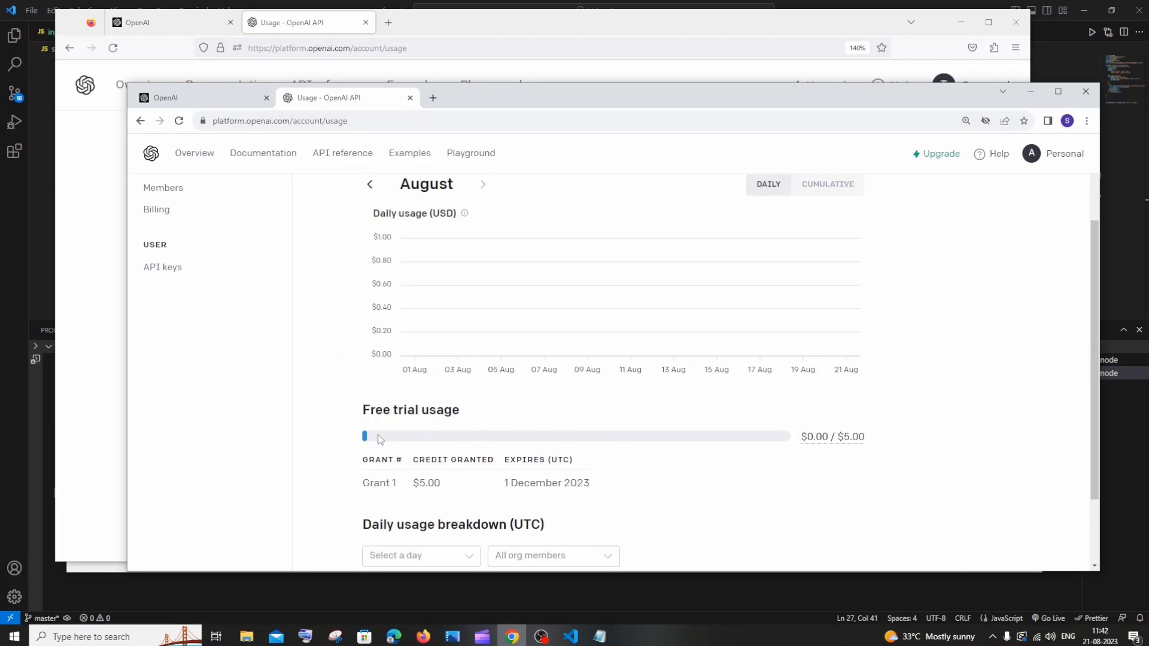
scroll(547, 418, "down", 2)
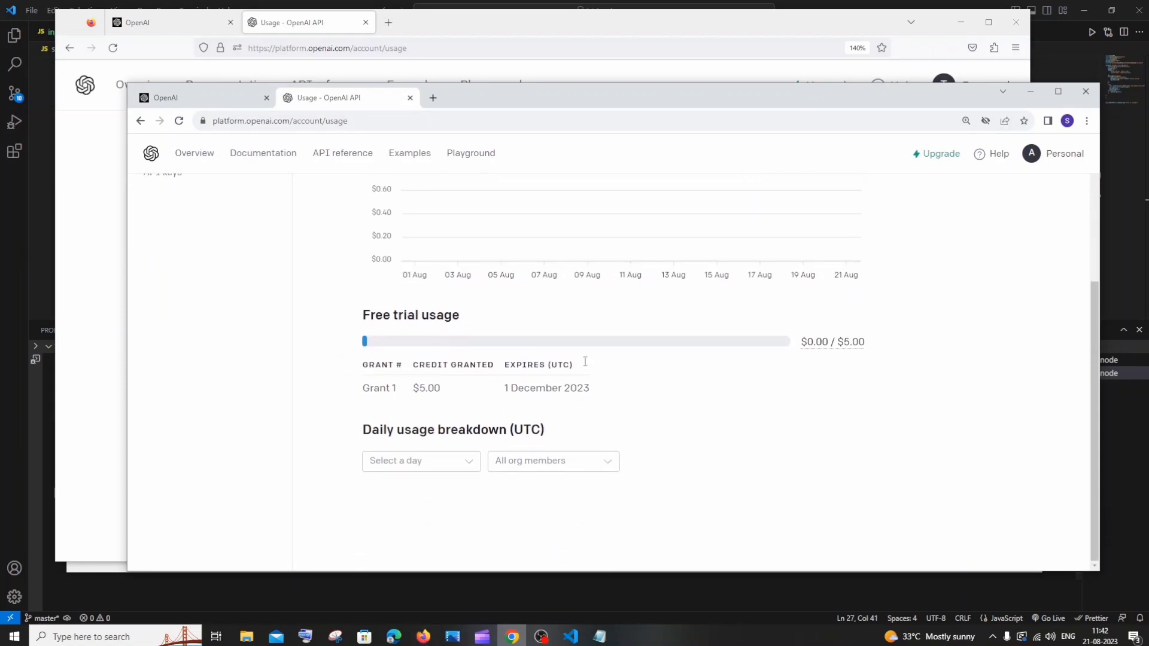
left_click_drag(503, 393, 655, 393)
left_click(655, 395)
scroll(654, 441, "up", 2)
scroll(649, 467, "down", 1)
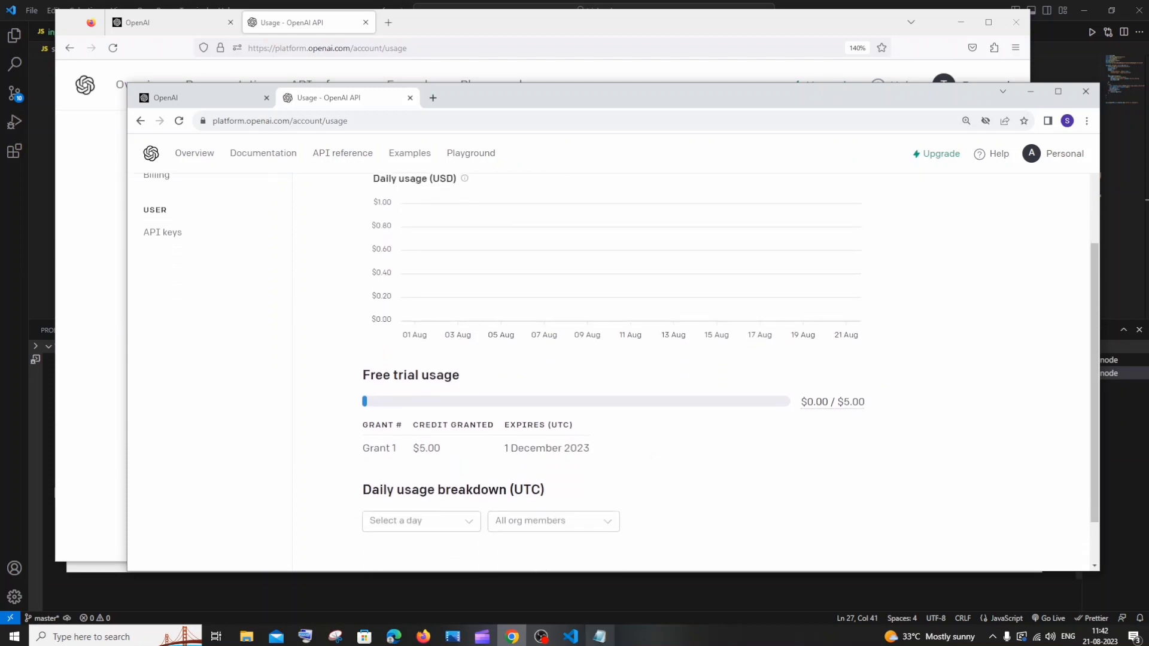
Highlight the 'get a paid subscription' note on line 1, then bring back the new account's usage page.
left_click(600, 636)
scroll(604, 469, "up", 5)
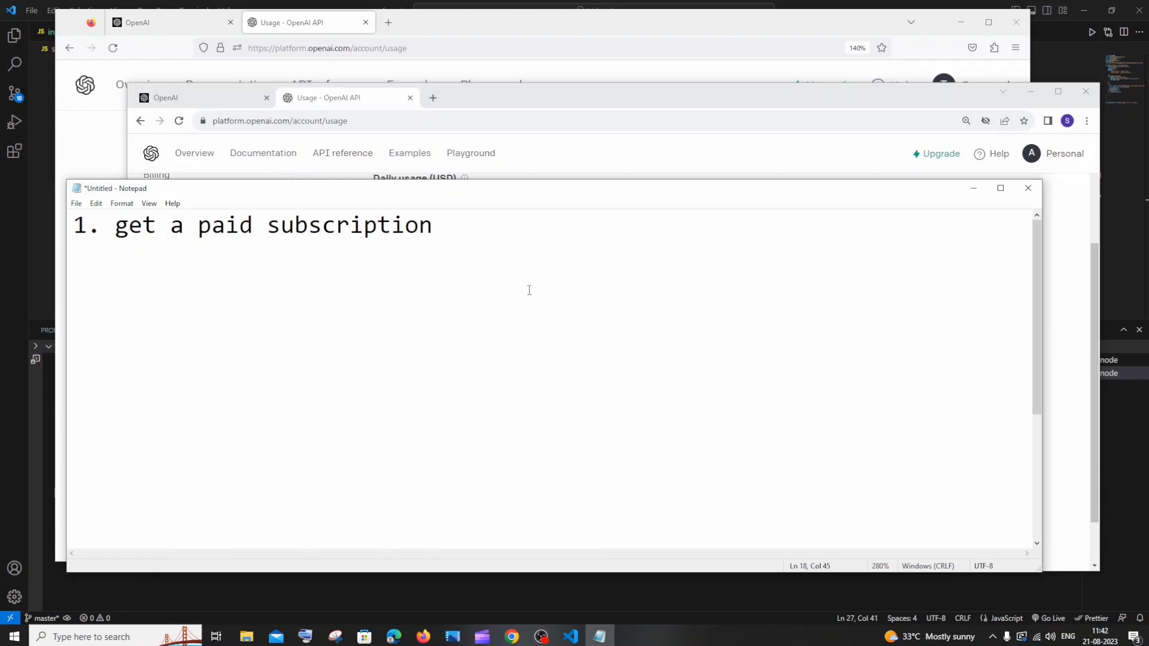
left_click(504, 237)
left_click_drag(504, 236, 103, 230)
left_click(389, 332)
left_click(569, 167)
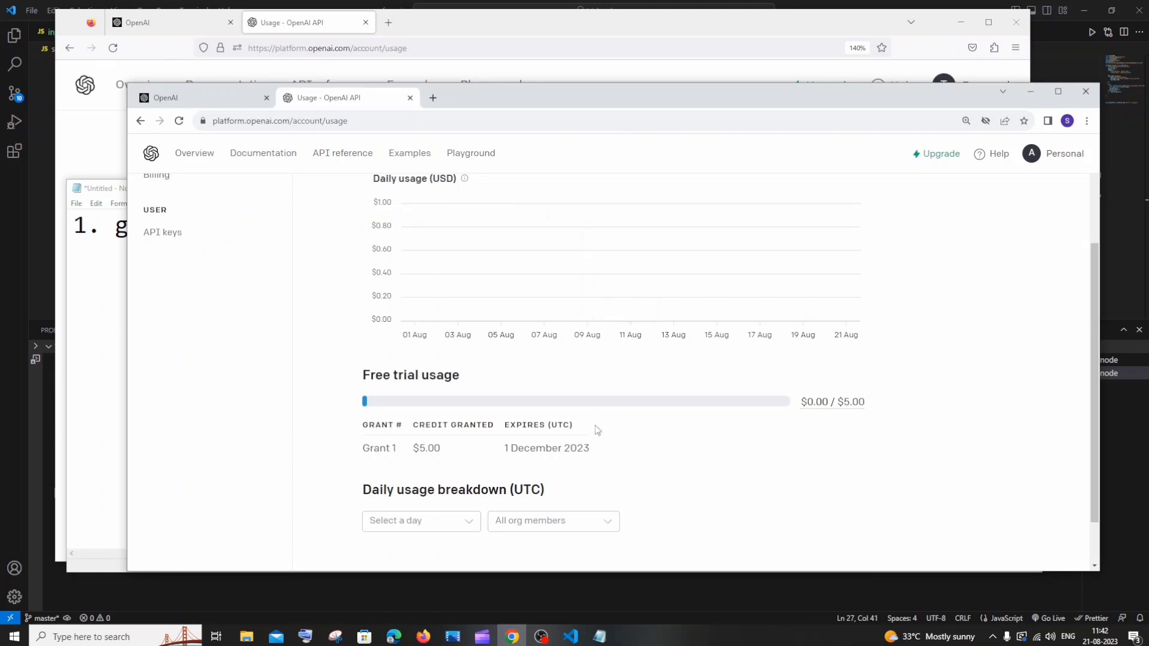